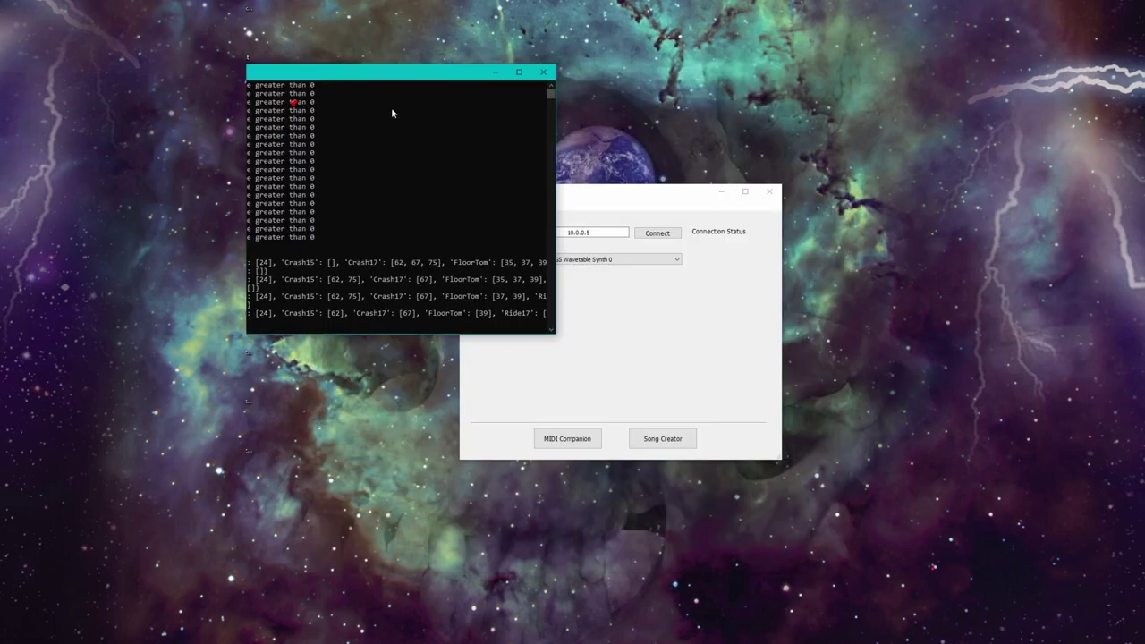
left_click_drag(374, 84, 304, 101)
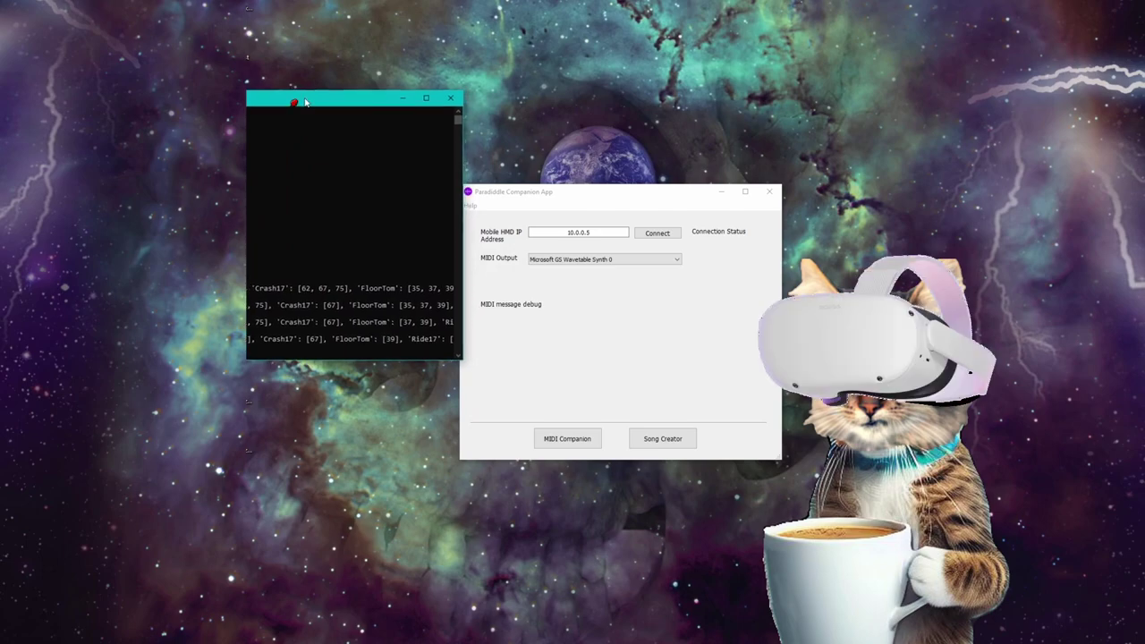
left_click(251, 111)
left_click_drag(277, 102, 260, 105)
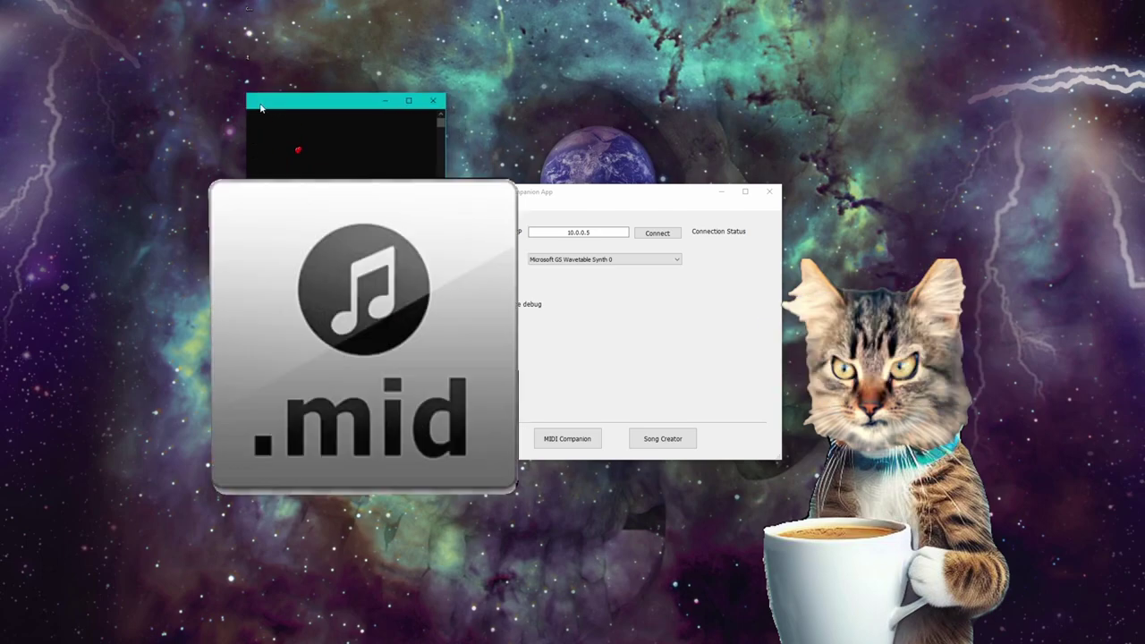
left_click_drag(580, 197, 547, 178)
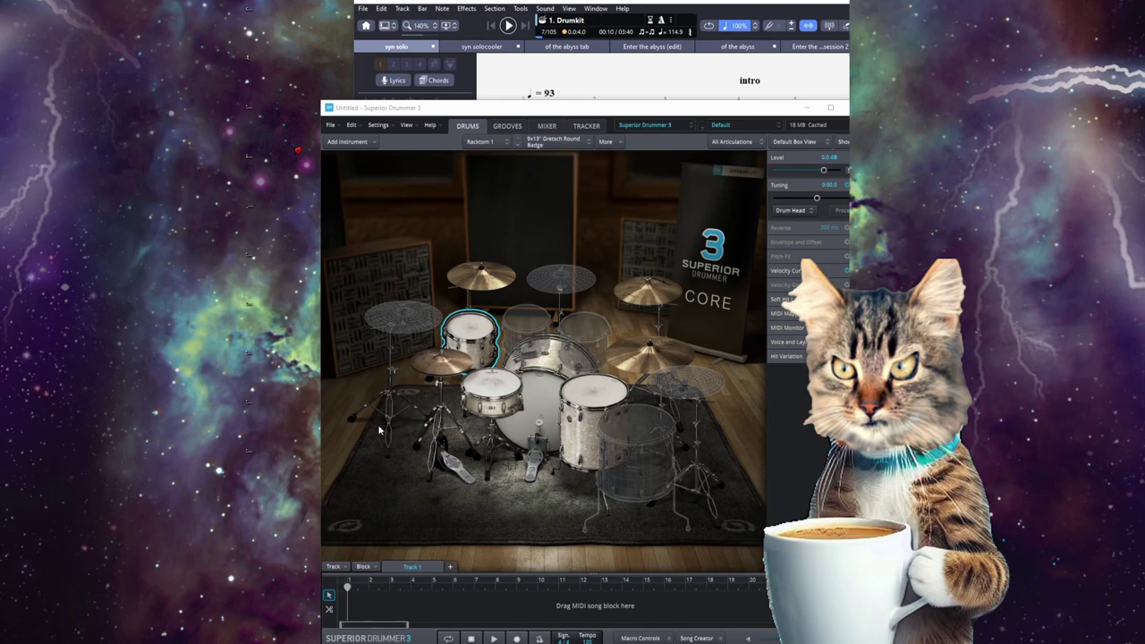
Audition the floor tom, snare and rack tom of the drum kit in Superior Drummer
left_click(576, 403)
left_click(491, 386)
left_click(470, 340)
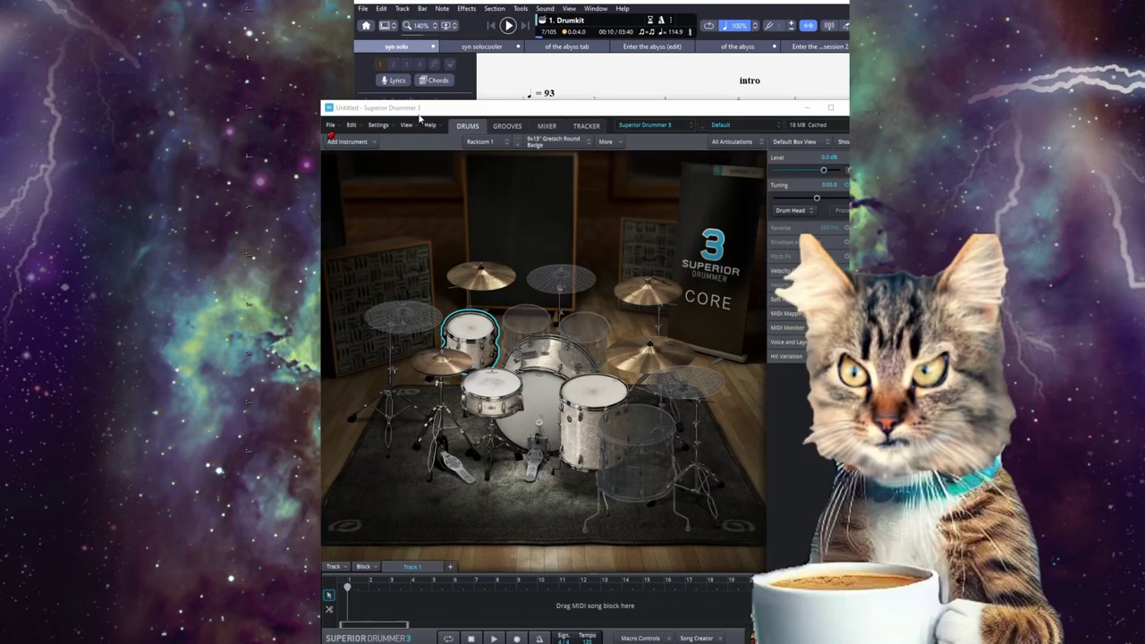
left_click_drag(418, 114, 458, 122)
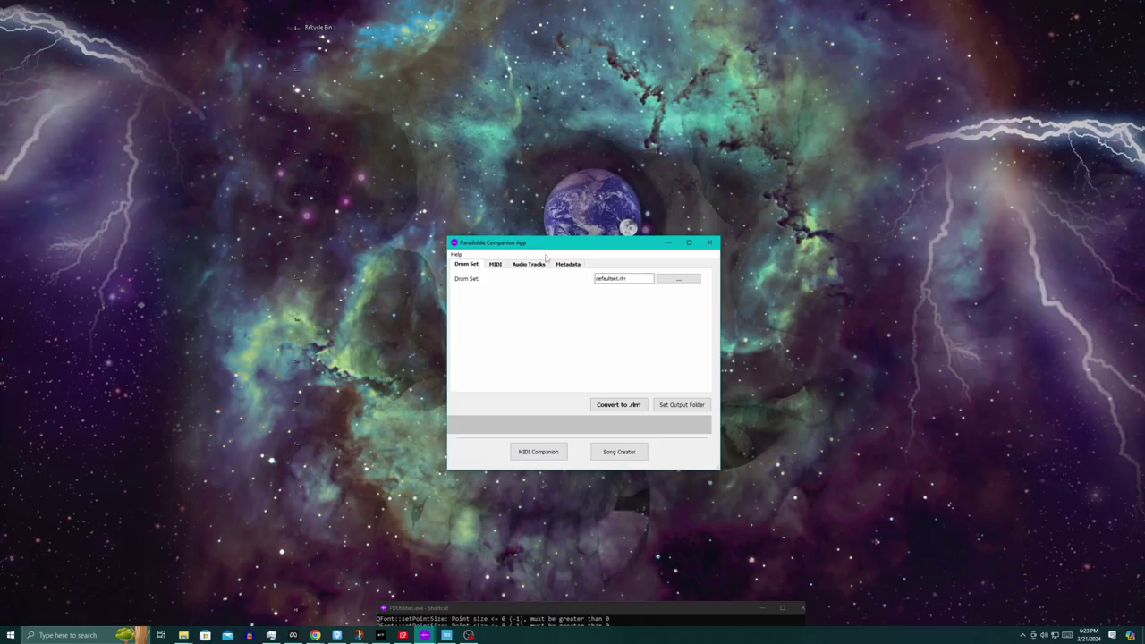
left_click(631, 454)
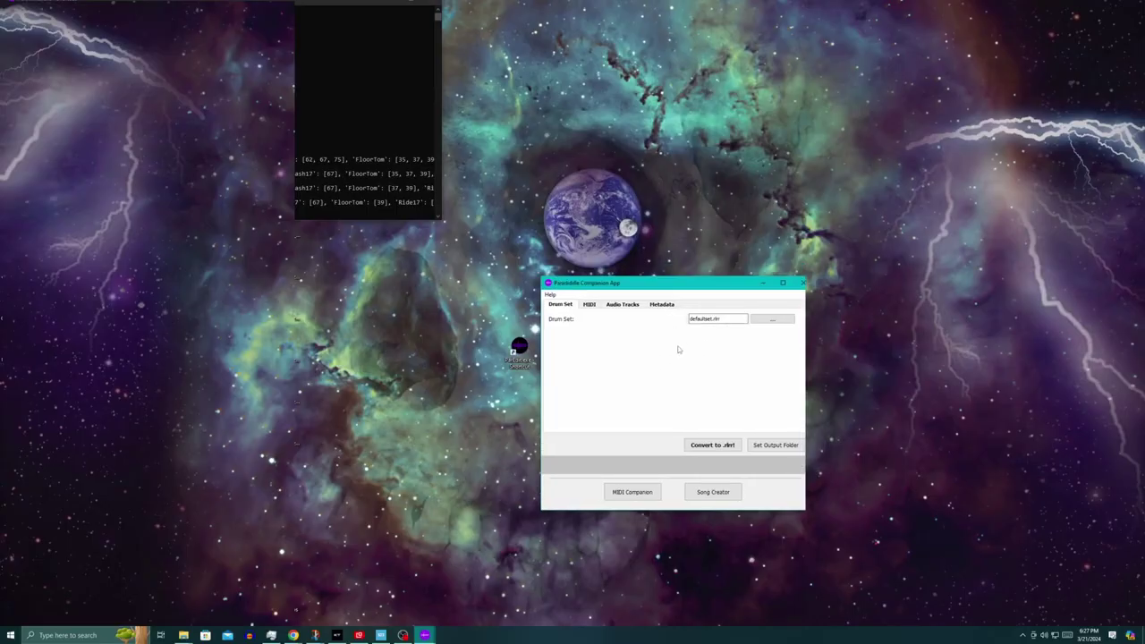
left_click_drag(653, 288, 648, 296)
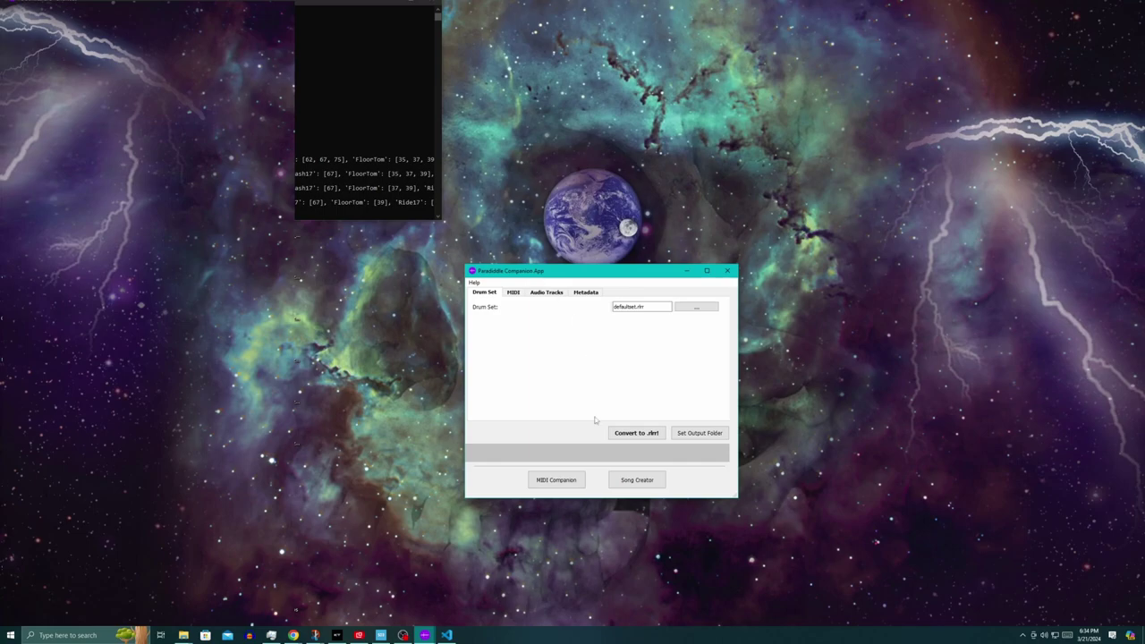
Switch to Visual Studio Code and examine the drum note numbers for each difficulty in midi_mapping.yaml
left_click(446, 634)
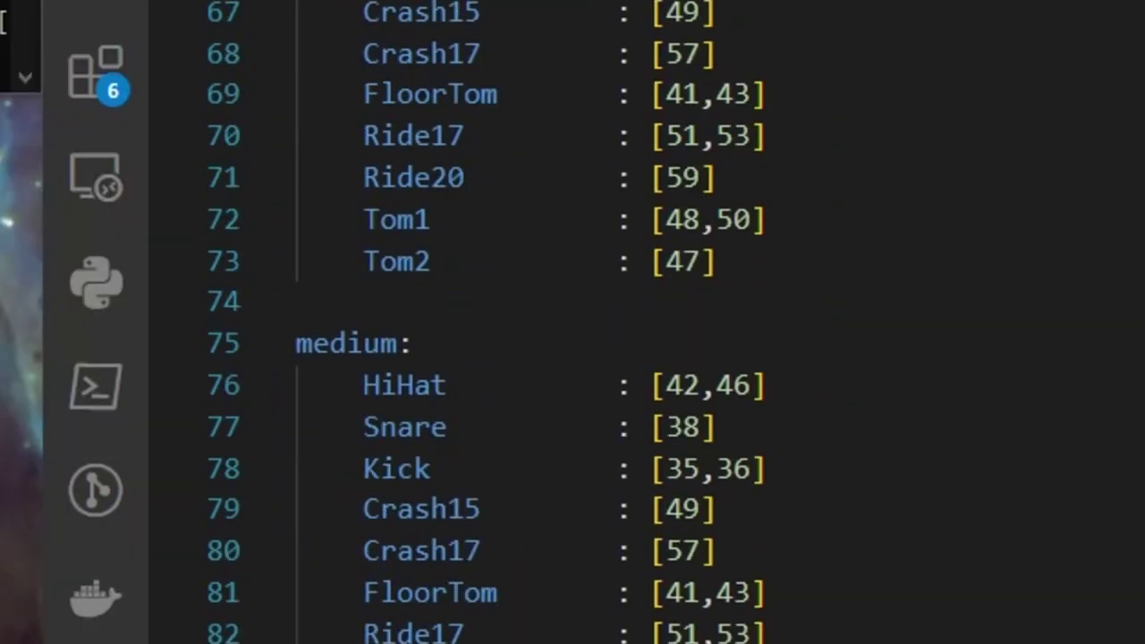
left_click_drag(594, 455, 605, 455)
scroll(606, 251, "up", 1)
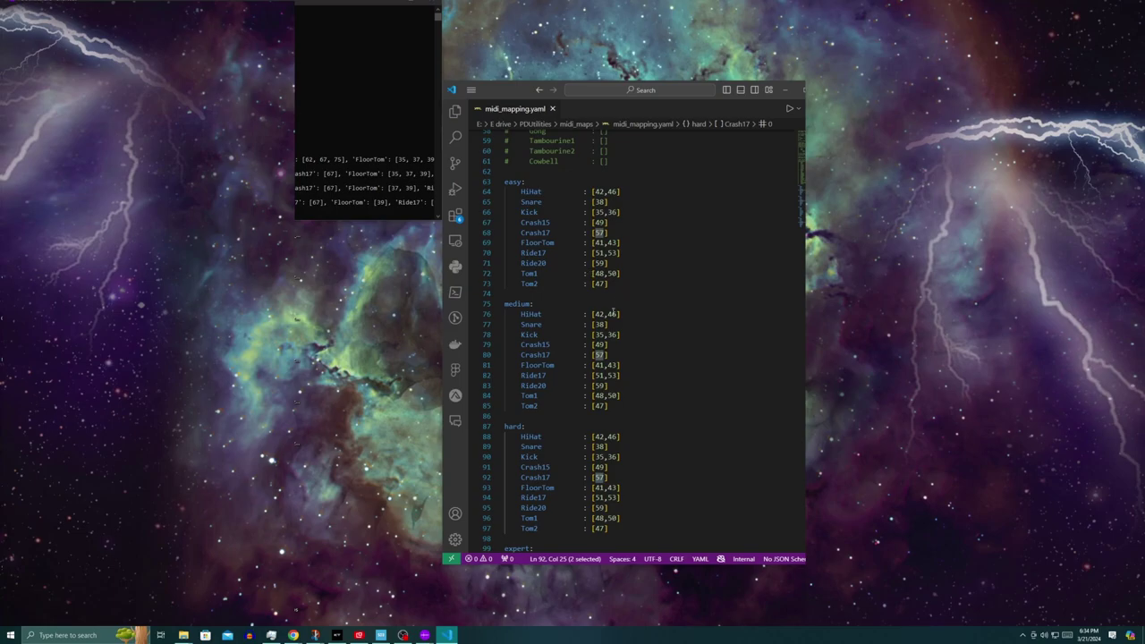
left_click(601, 344)
double_click(599, 335)
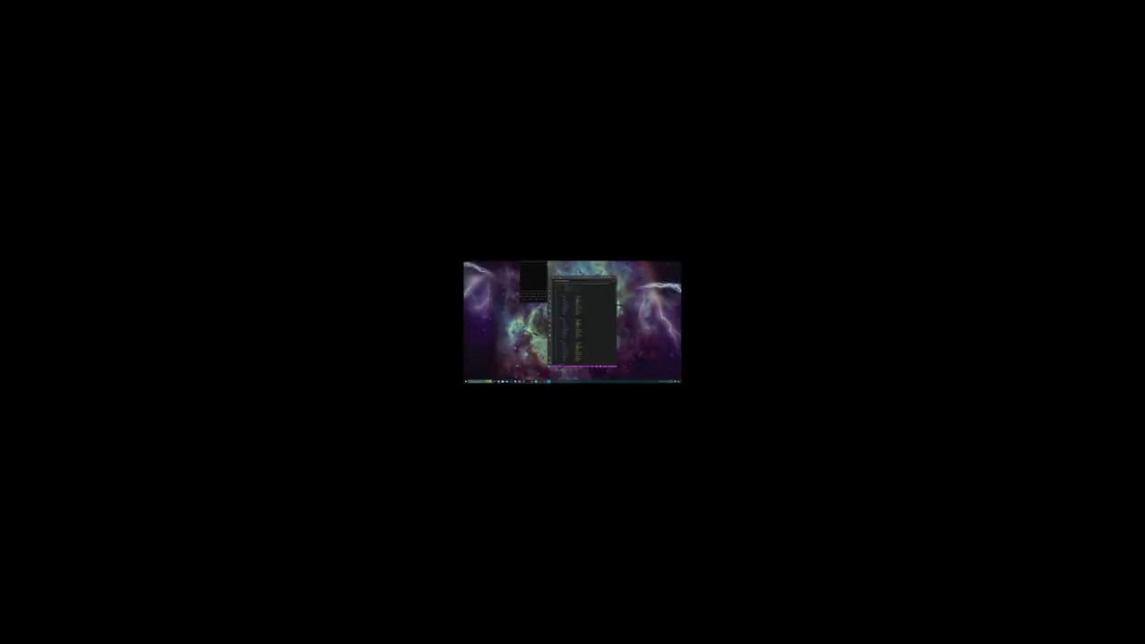
left_click_drag(530, 263, 527, 266)
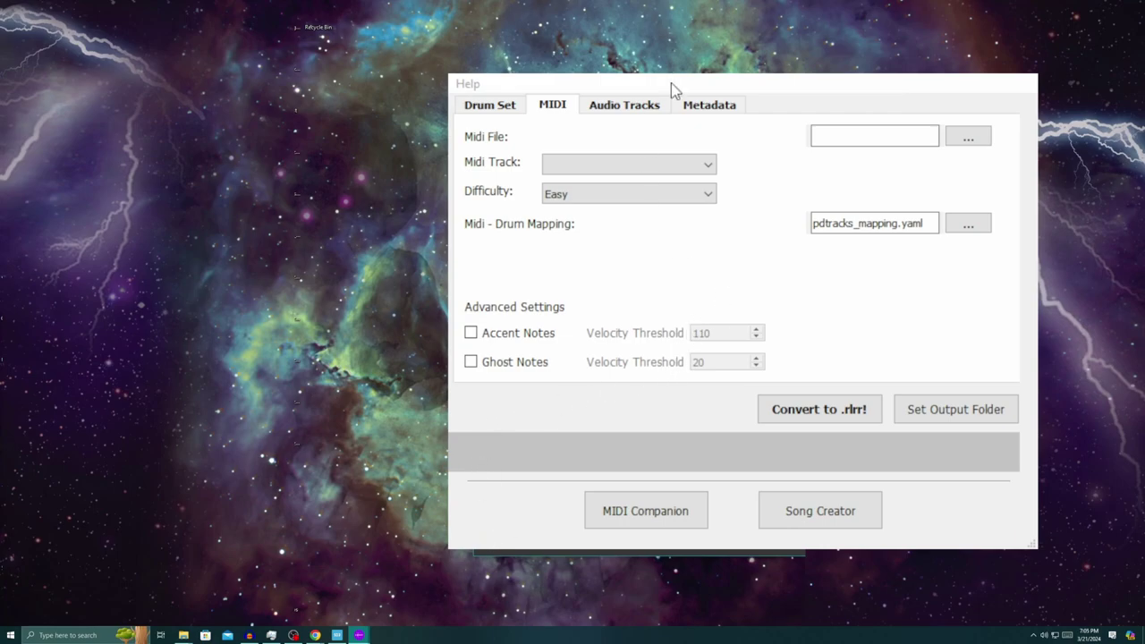
Load notes.mid as the MIDI file and set the difficulty to Expert
left_click(912, 390)
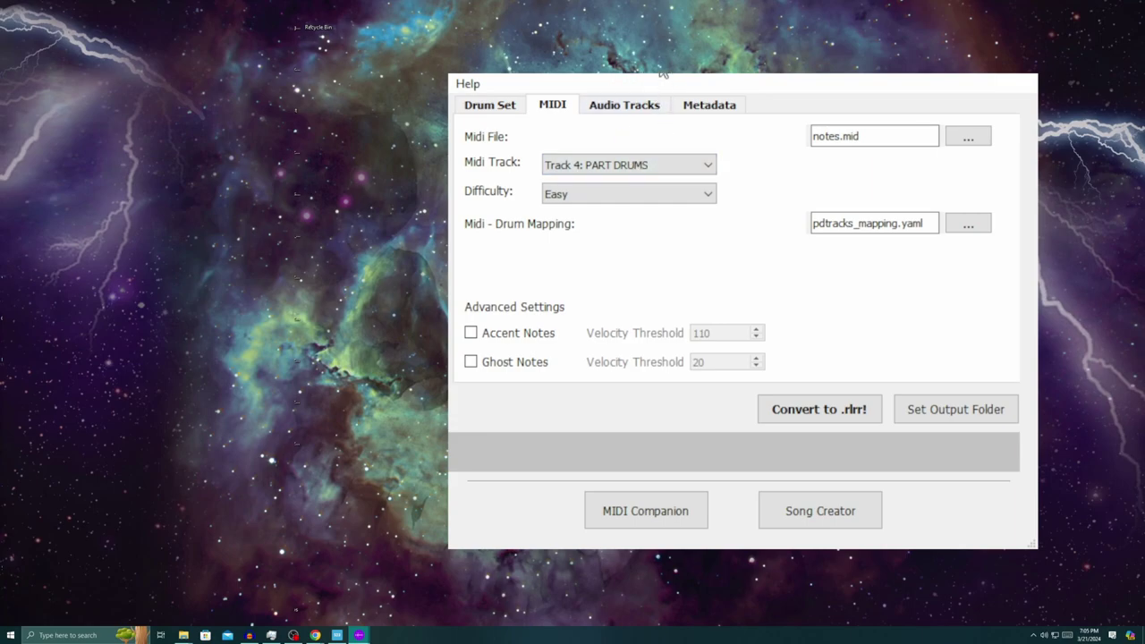
left_click(628, 199)
left_click(574, 244)
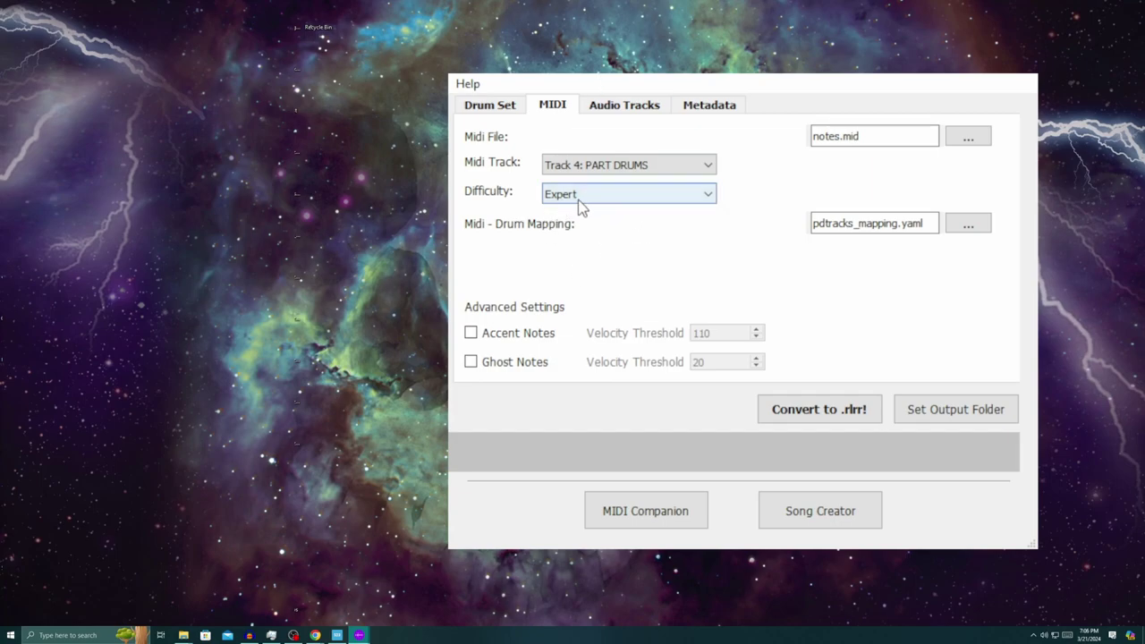
Enable both accent notes and ghost notes in the advanced MIDI settings
left_click(489, 341)
left_click(471, 363)
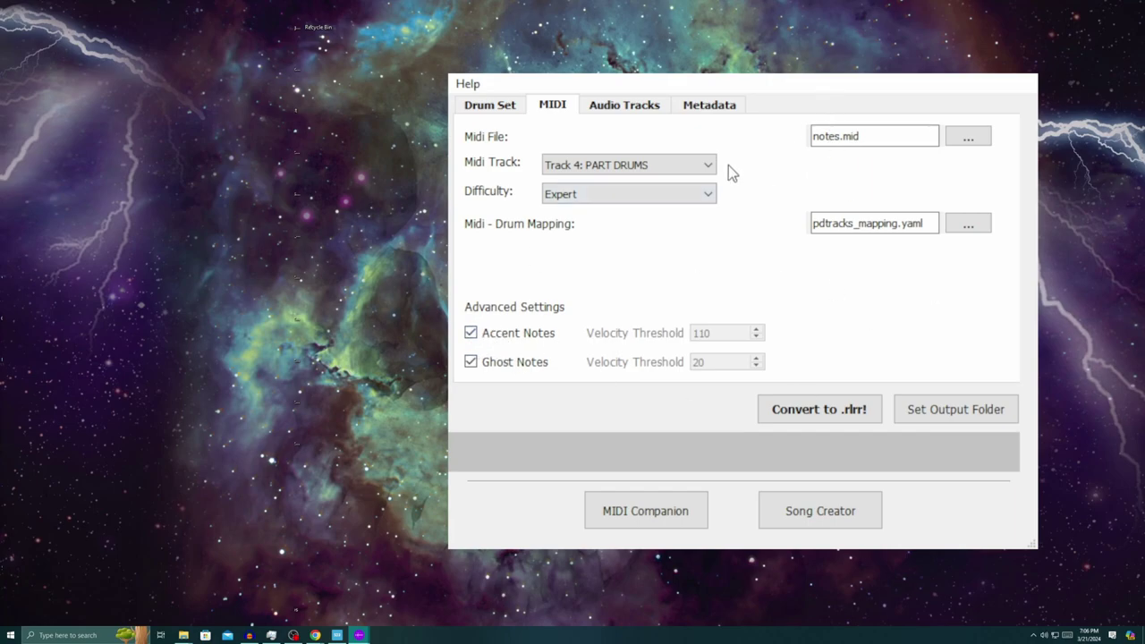
left_click(963, 227)
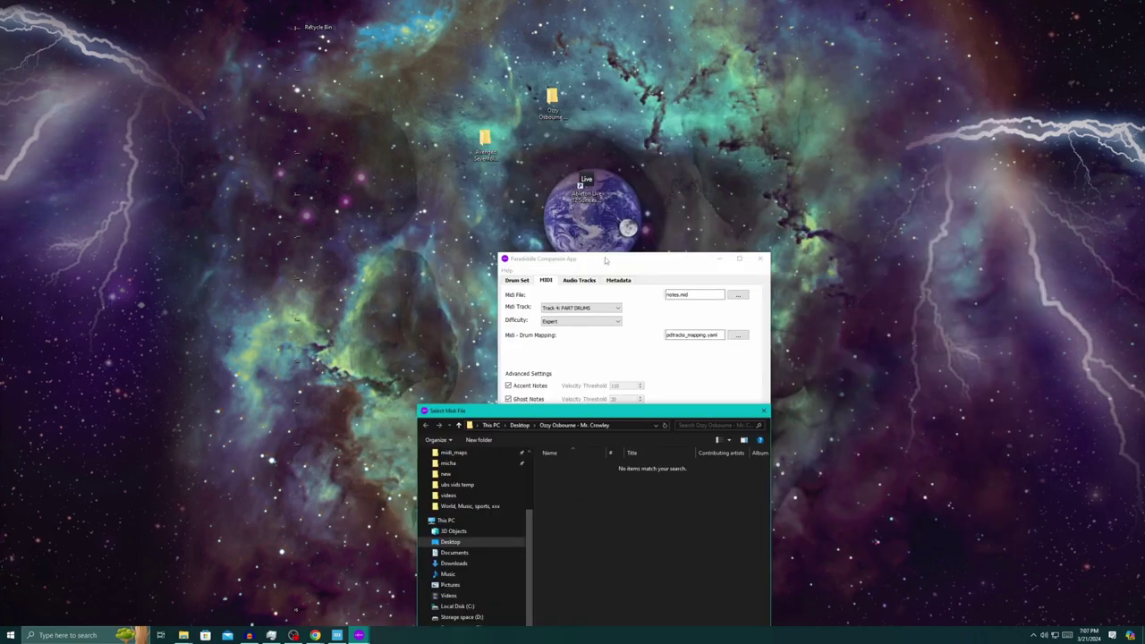
left_click_drag(598, 411, 575, 253)
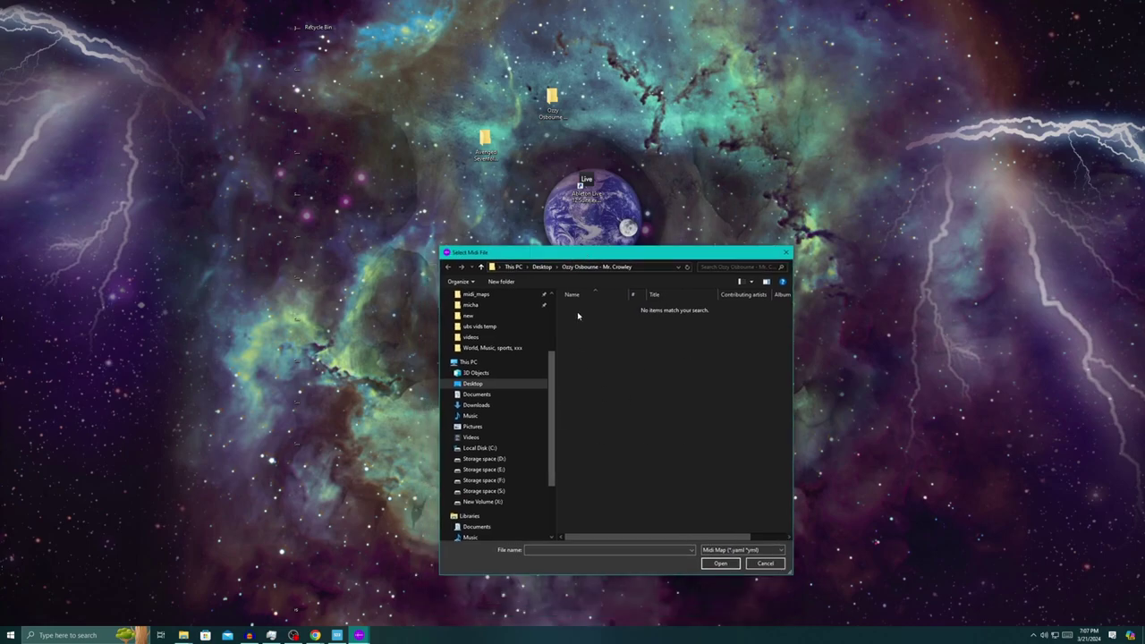
left_click(786, 252)
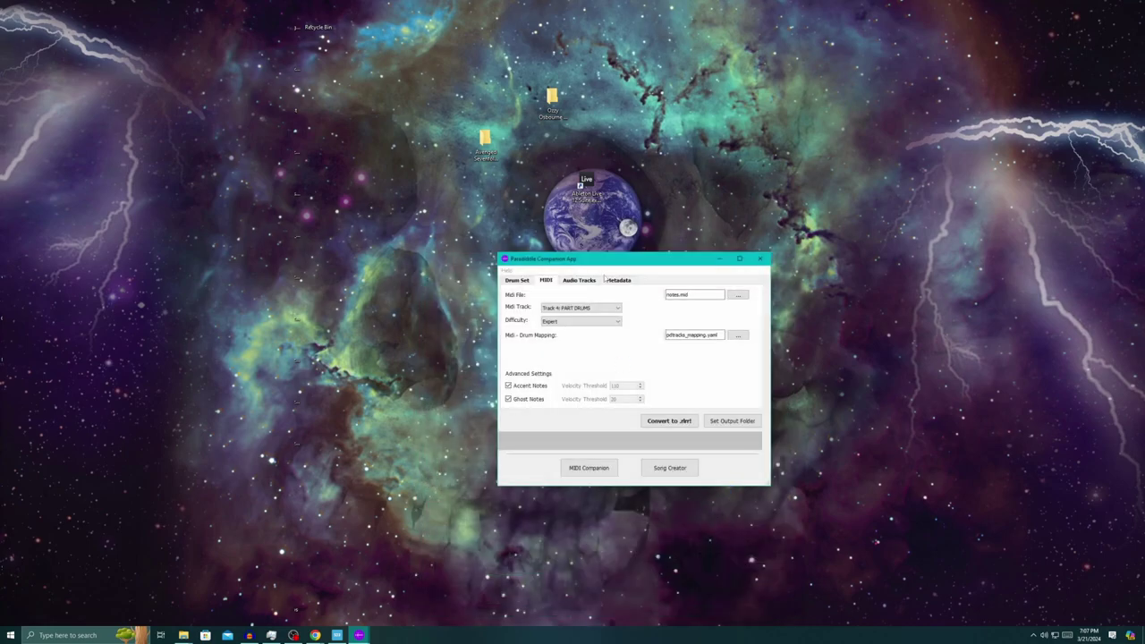
left_click(759, 259)
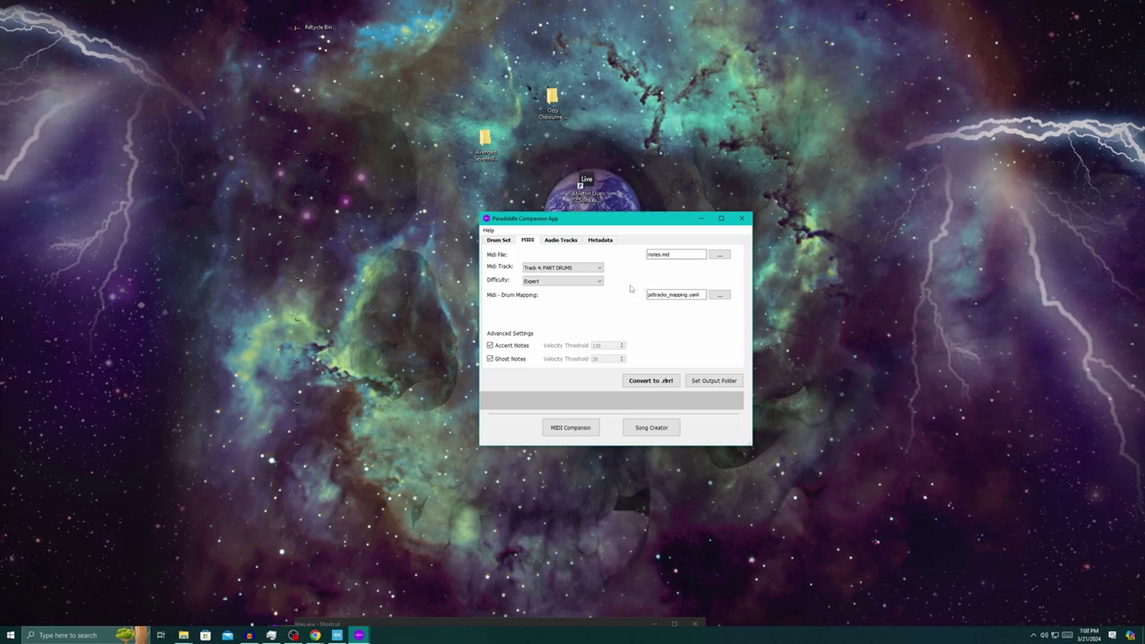
Browse for a MIDI drum mapping file and open the midi_maps folder inside PDUtilities
left_click(720, 294)
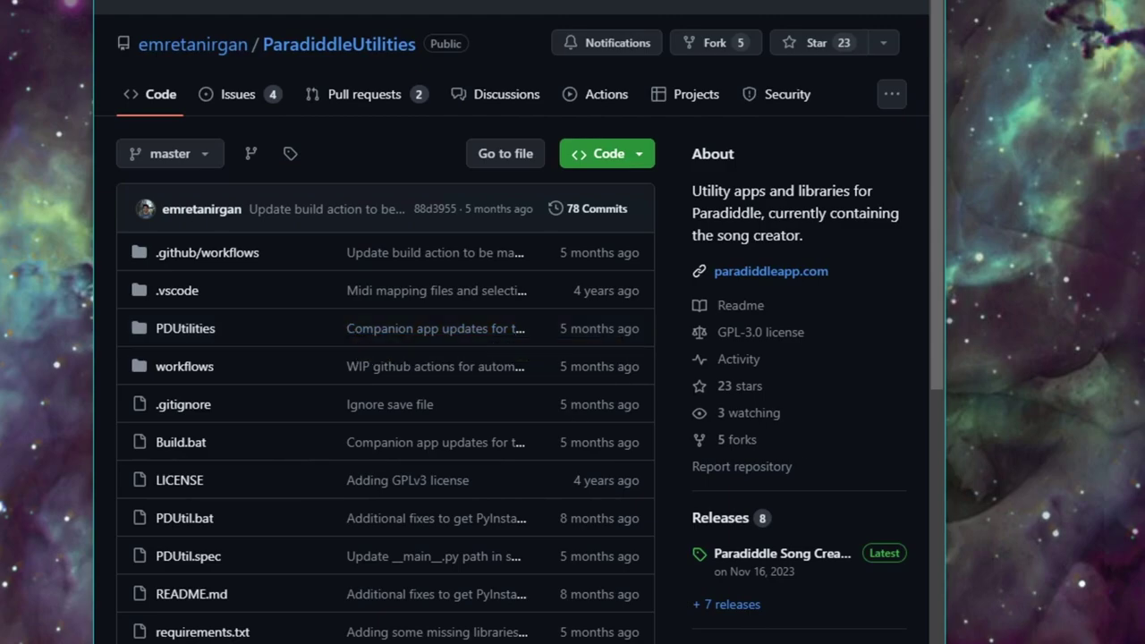
left_click_drag(0, 198, 414, 241)
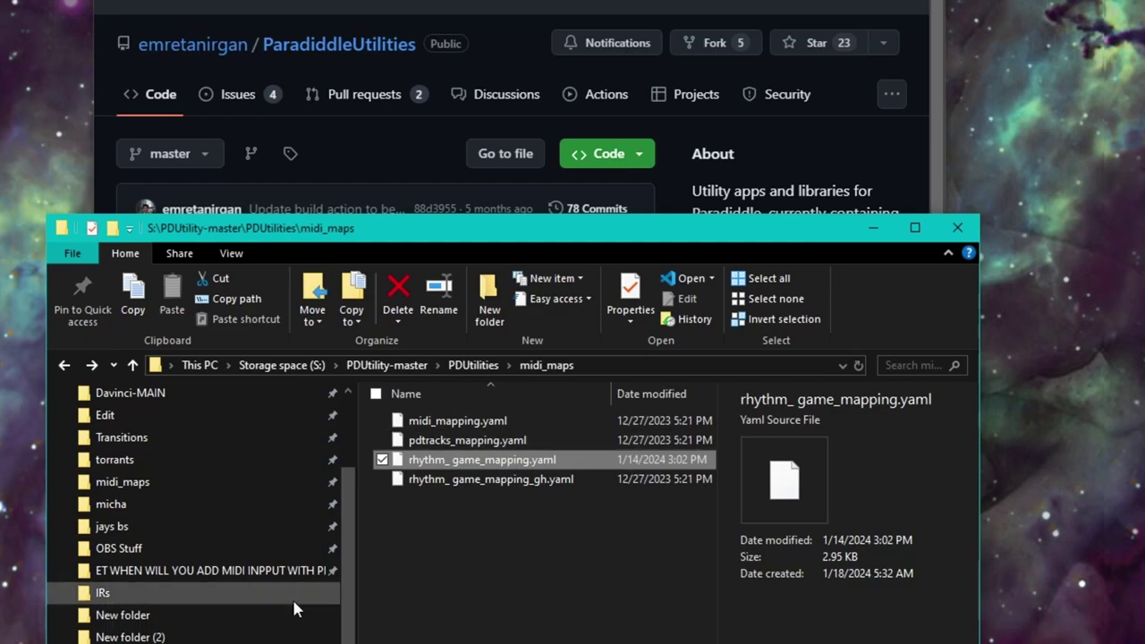
left_click_drag(553, 222, 507, 131)
left_click_drag(716, 135, 818, 222)
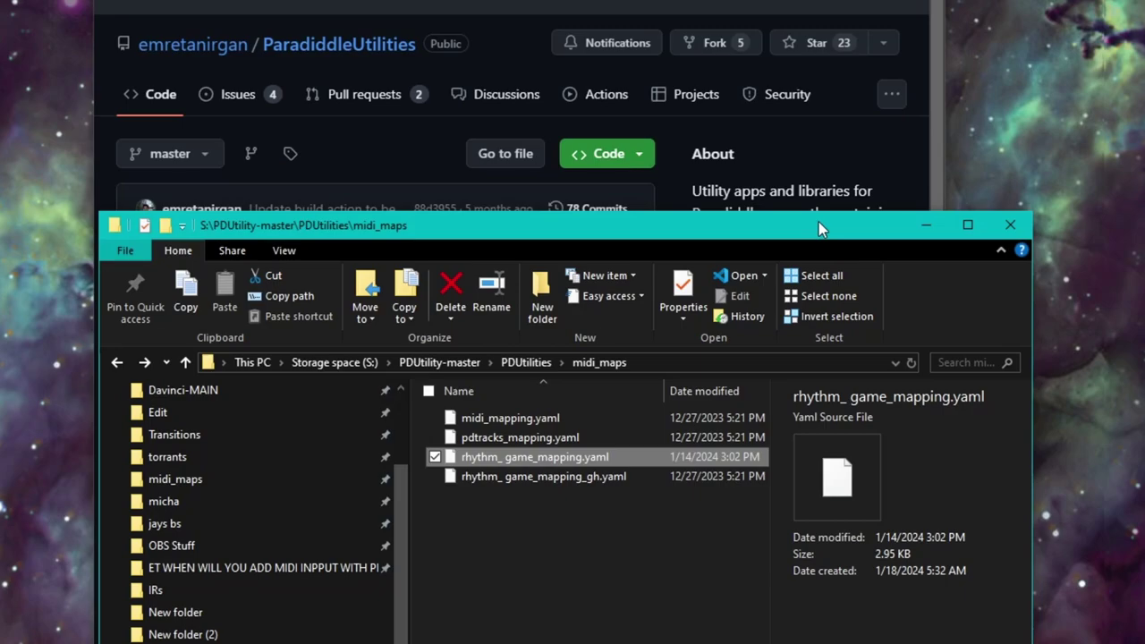
left_click_drag(816, 221, 780, 222)
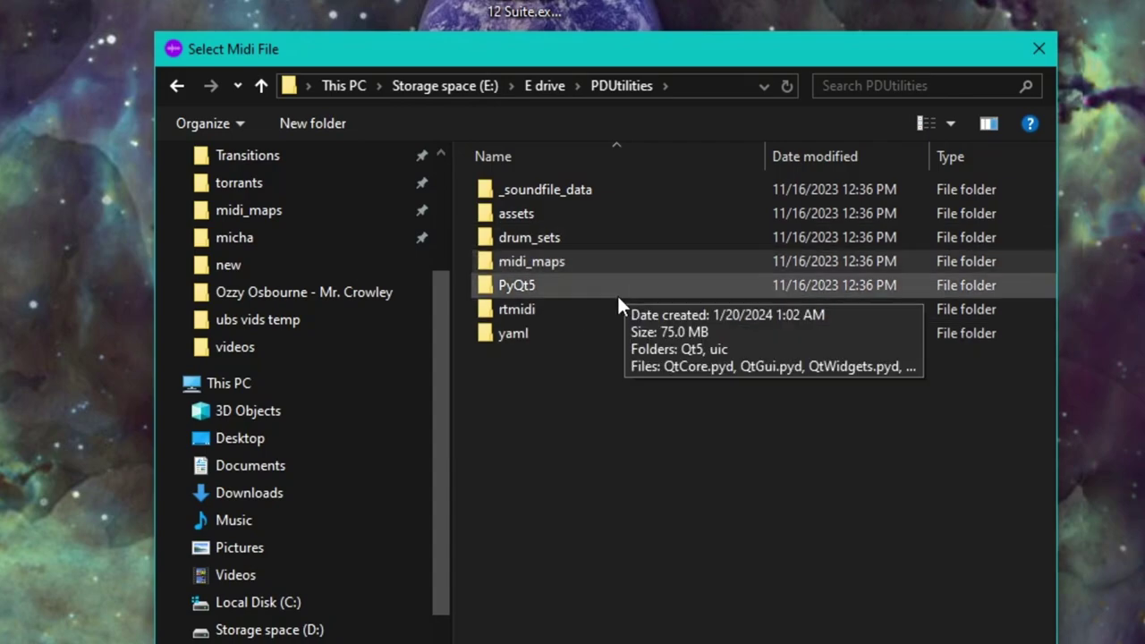
double_click(541, 262)
left_click_drag(475, 48, 457, 52)
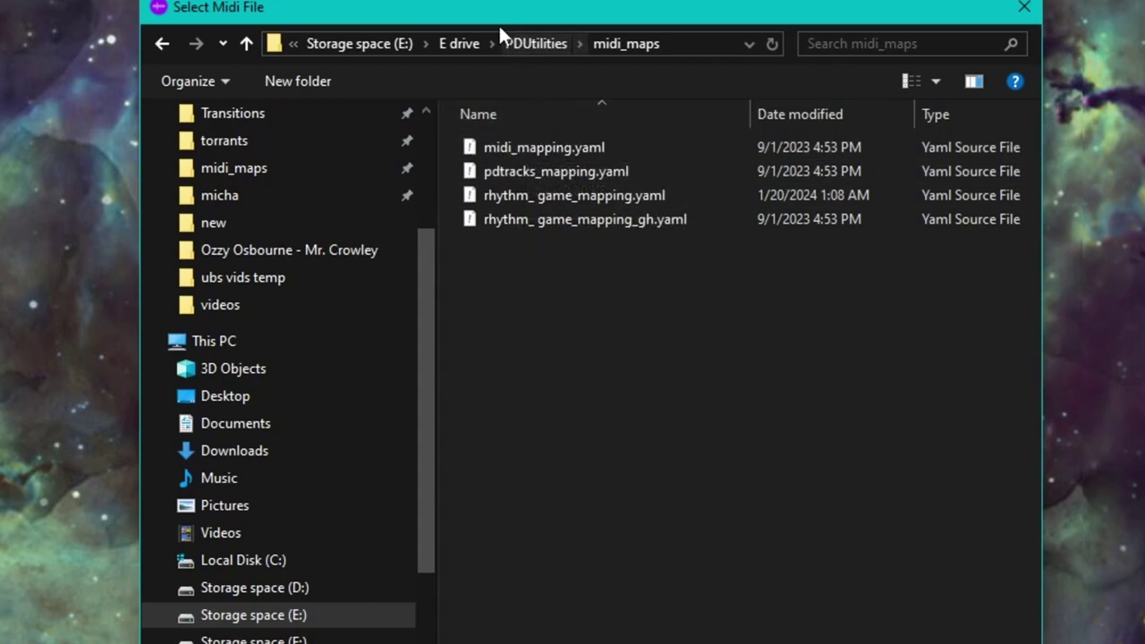
Load rhythm_ game_mapping.yaml as the MIDI drum mapping
left_click(485, 149)
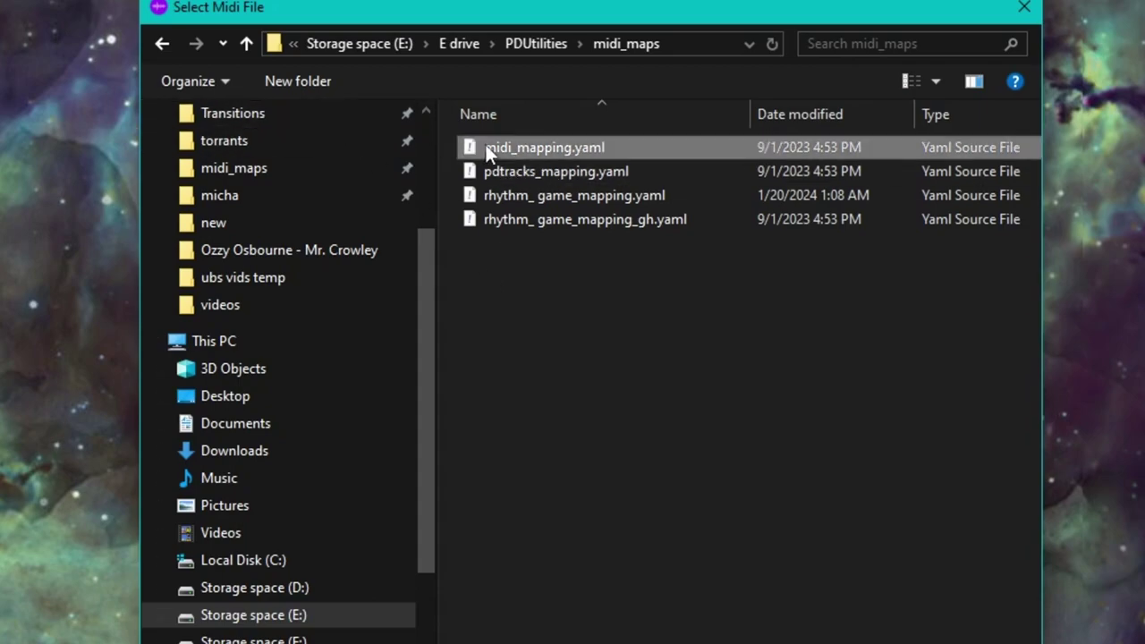
left_click(495, 171)
left_click_drag(405, 6, 372, 52)
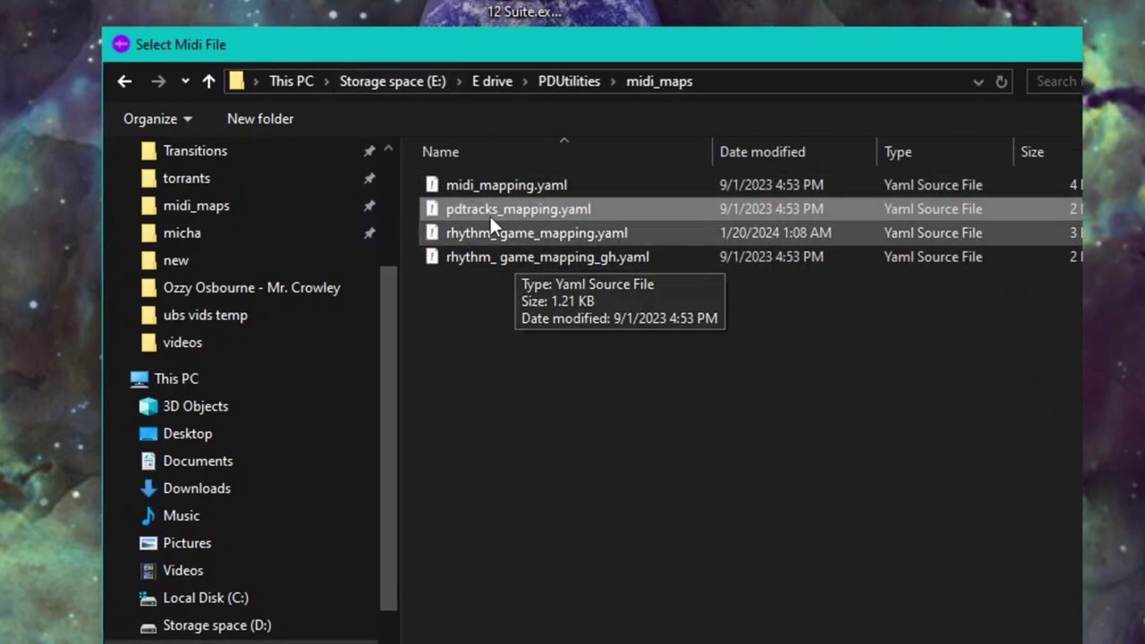
left_click_drag(481, 44, 436, 41)
left_click(431, 222)
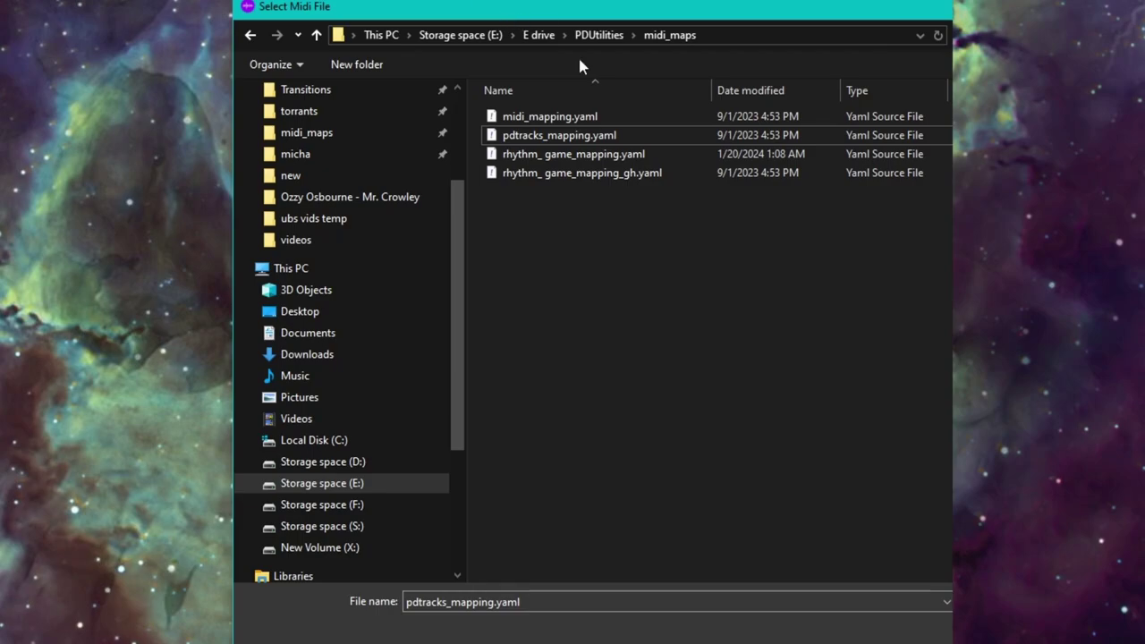
left_click(573, 155)
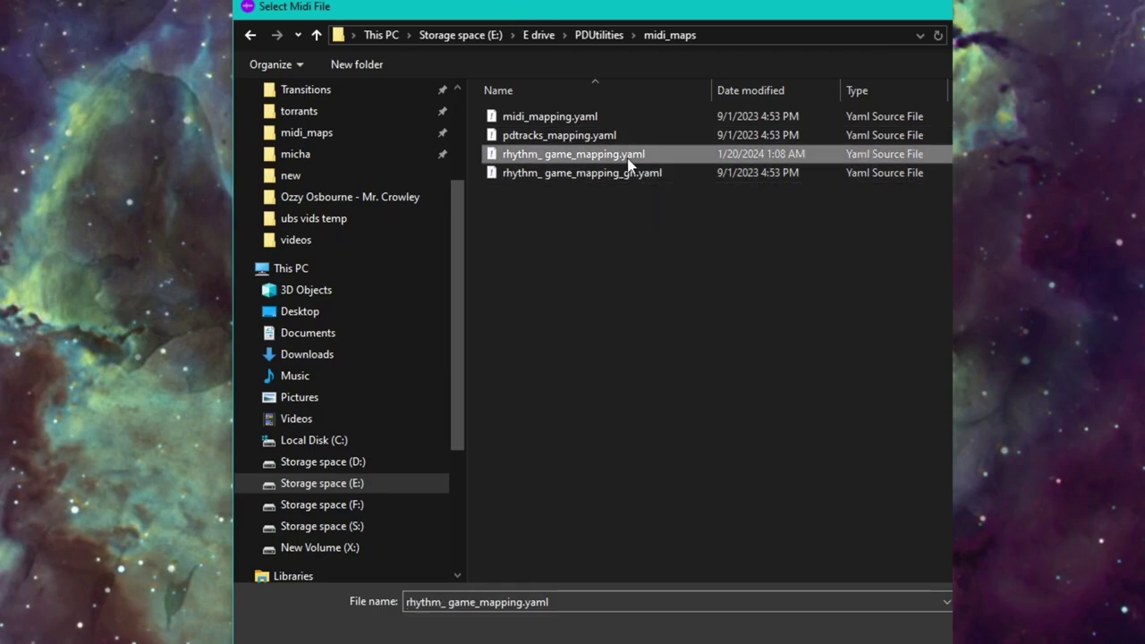
double_click(564, 159)
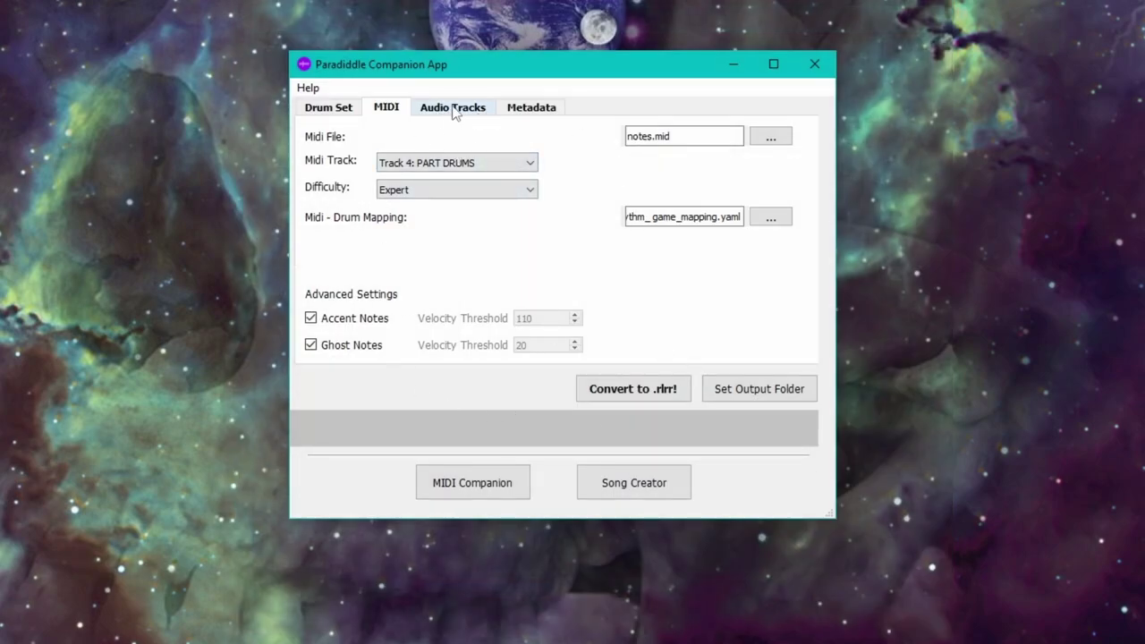
Load guitar.ogg from the Ozzy Osbourne - Mr. Crowley folder as Song Track 1 in the audio track settings
left_click(459, 109)
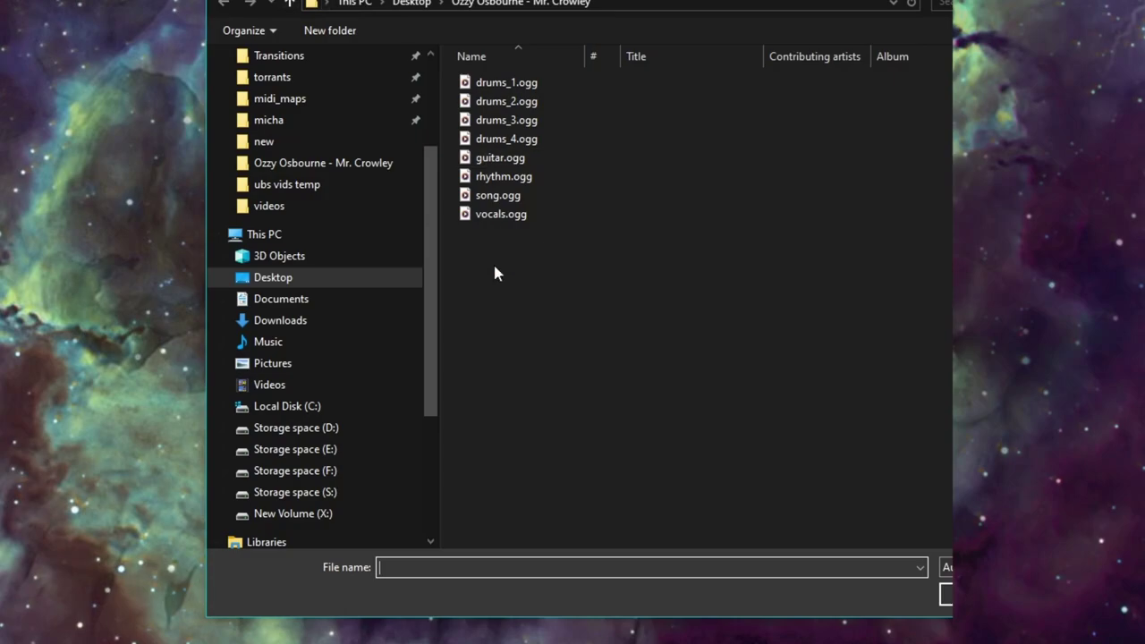
left_click(499, 158)
left_click(501, 177)
left_click(498, 195)
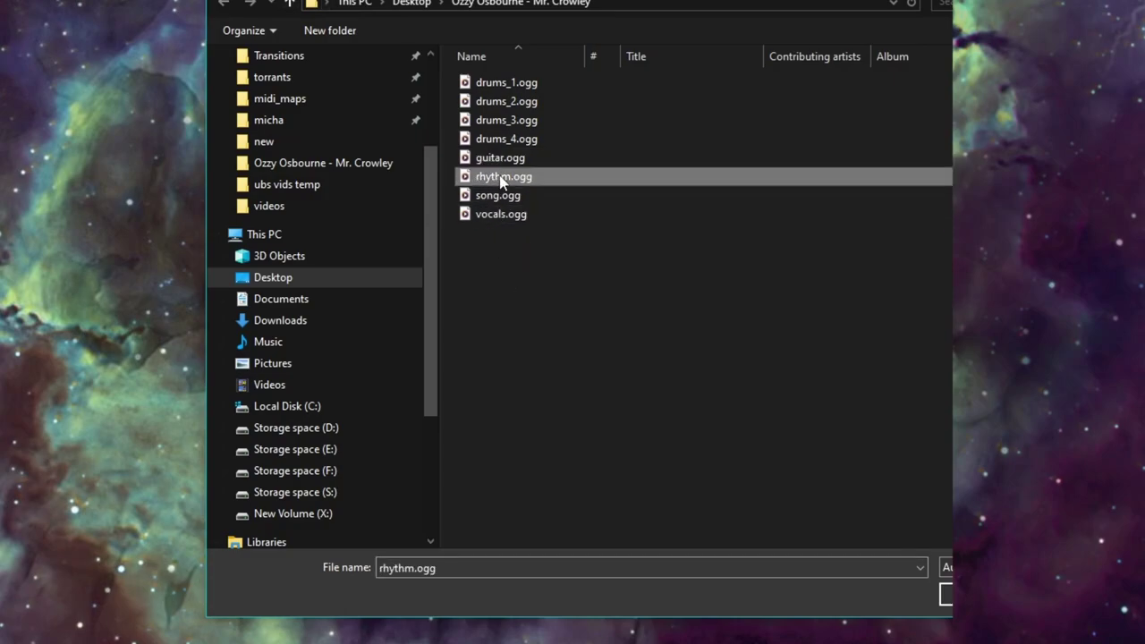
left_click(499, 214)
left_click(499, 158)
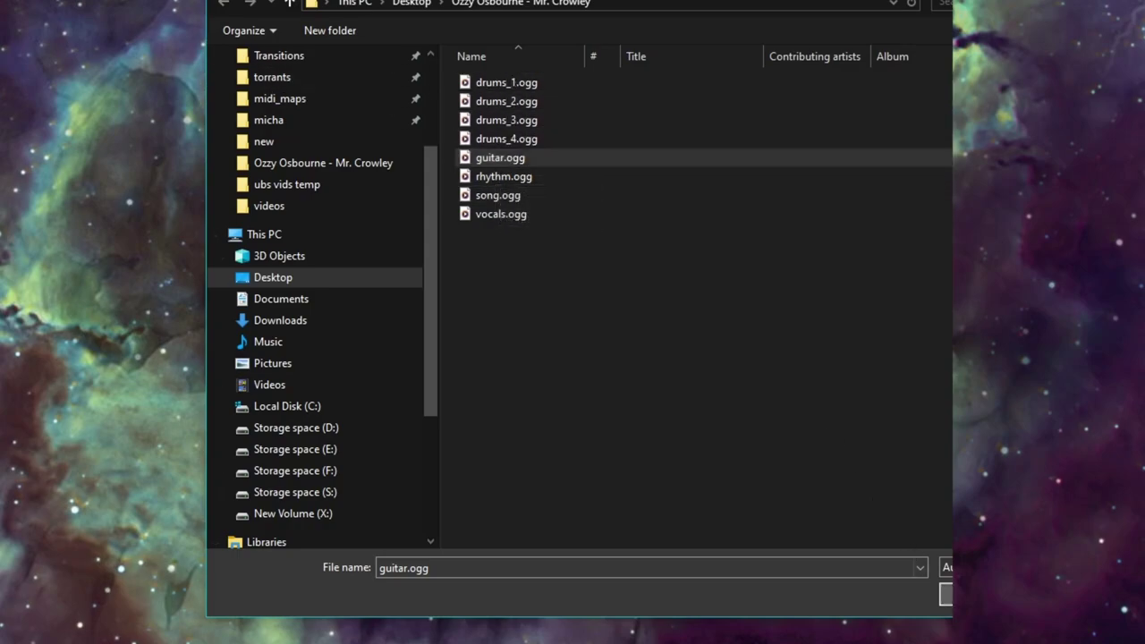
key("Return")
Load rhythm.ogg, song.ogg and vocals.ogg as Song Tracks 2, 3 and 4
left_click(547, 189)
left_click(501, 178)
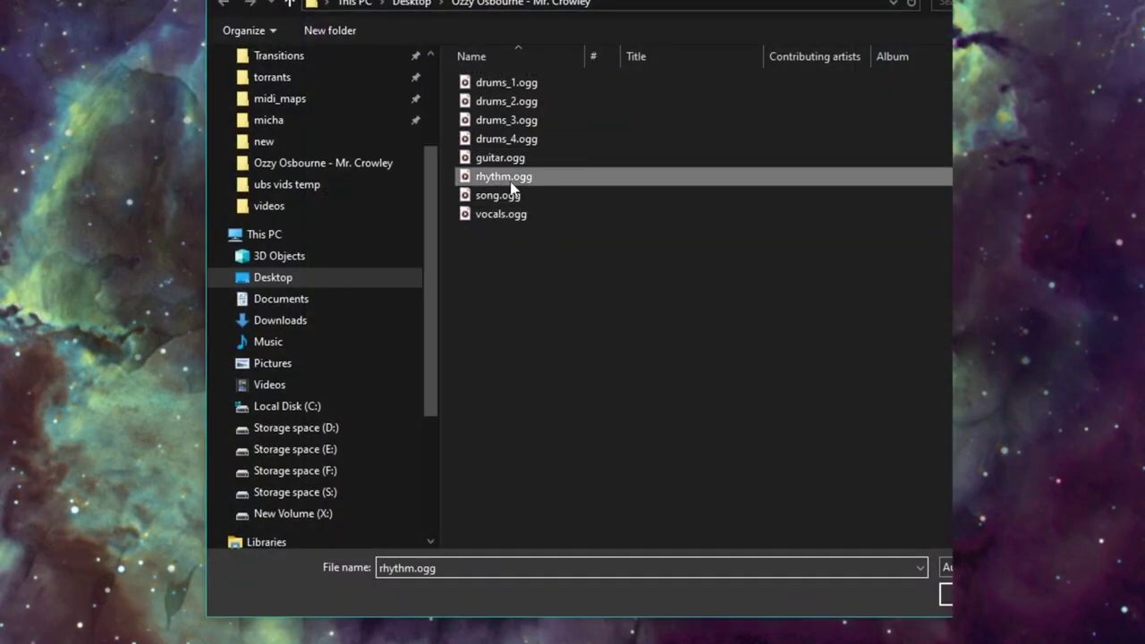
key("Return")
left_click(546, 225)
left_click(497, 195)
left_click(510, 213)
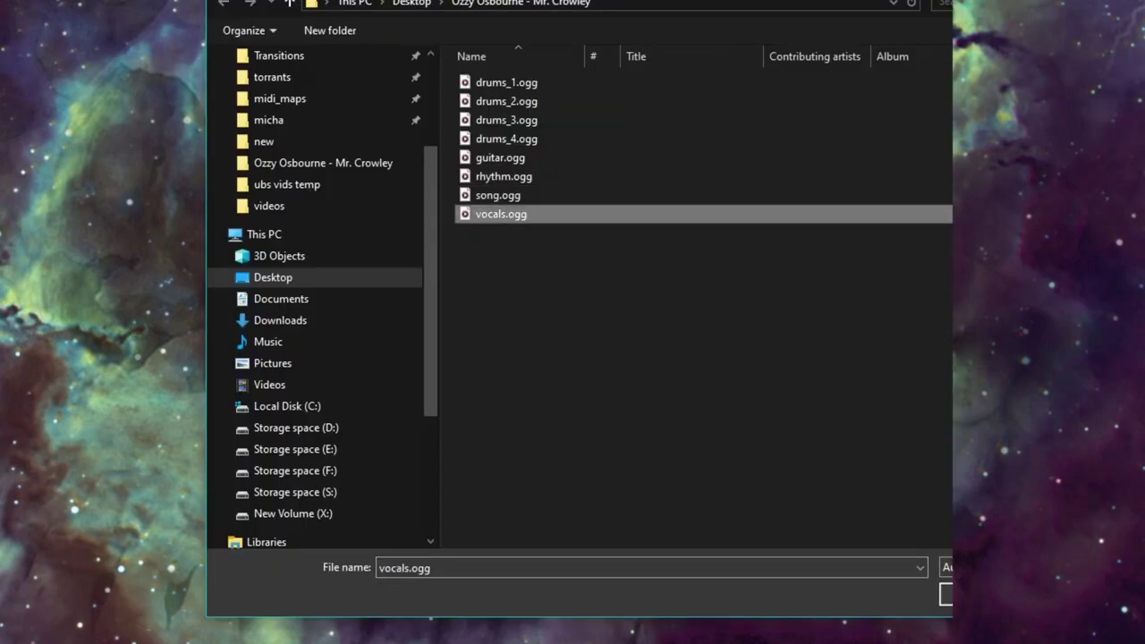
left_click(946, 595)
Load drums_1.ogg, drums_2.ogg, drums_3.ogg and drums_4.ogg as Drum Tracks 1 to 4
left_click(838, 154)
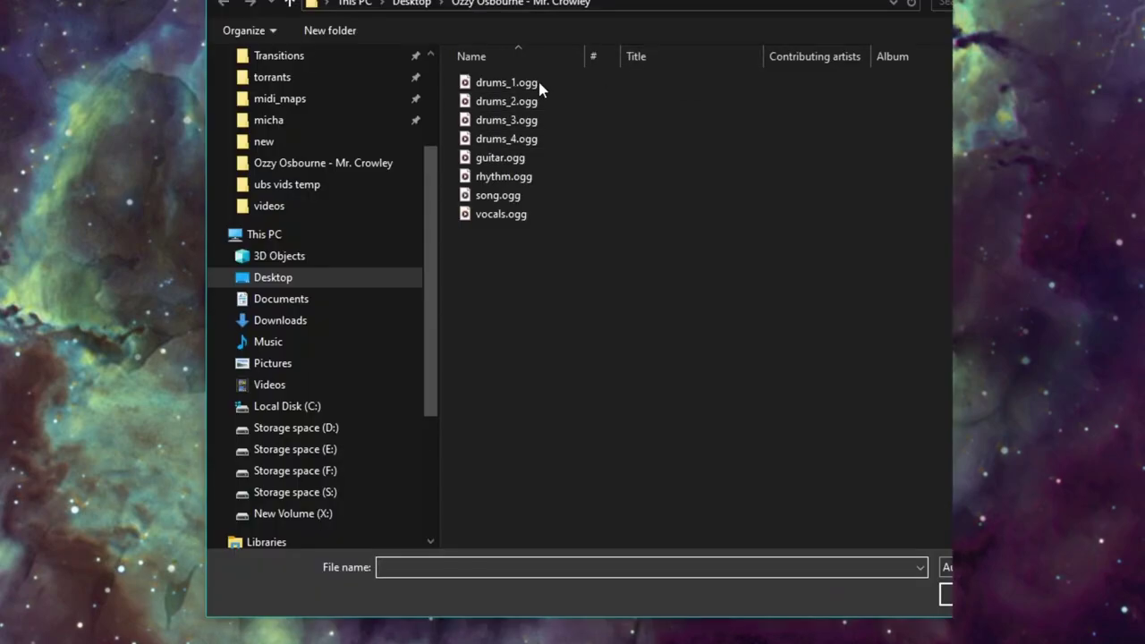
left_click(506, 85)
key("Return")
left_click(819, 195)
left_click(475, 102)
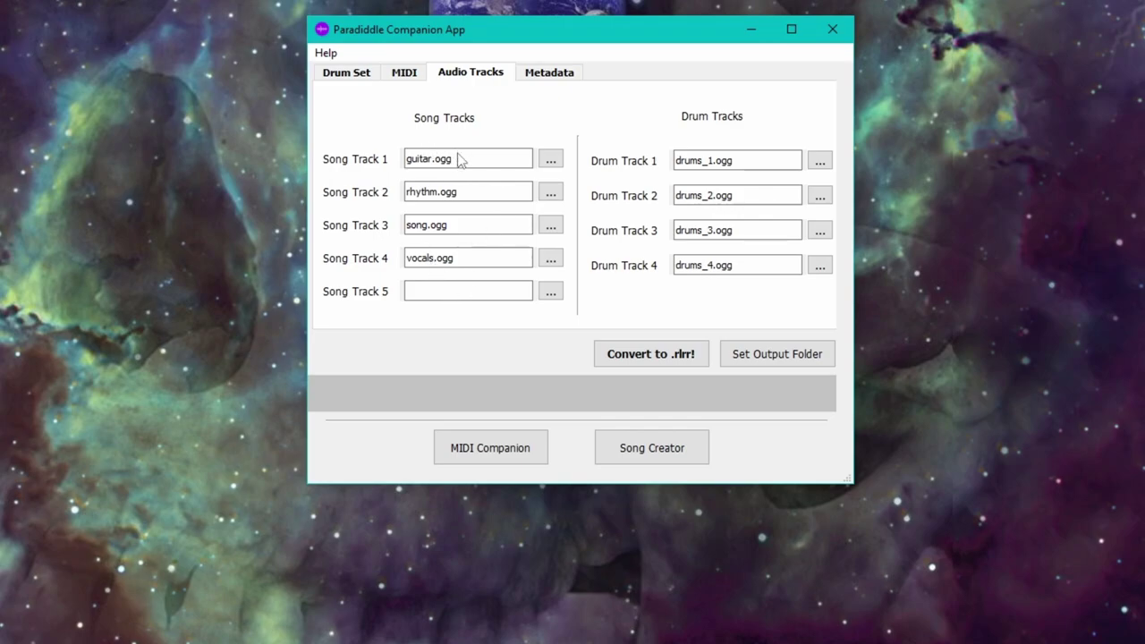
Open the song's metadata settings
left_click_drag(523, 40, 481, 53)
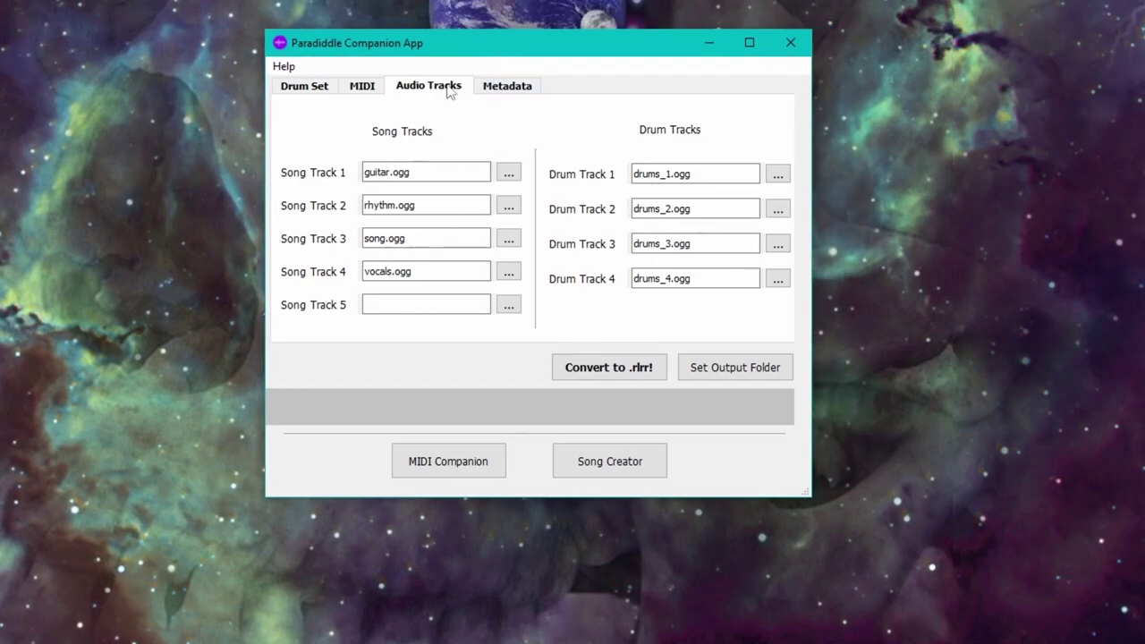
left_click(506, 87)
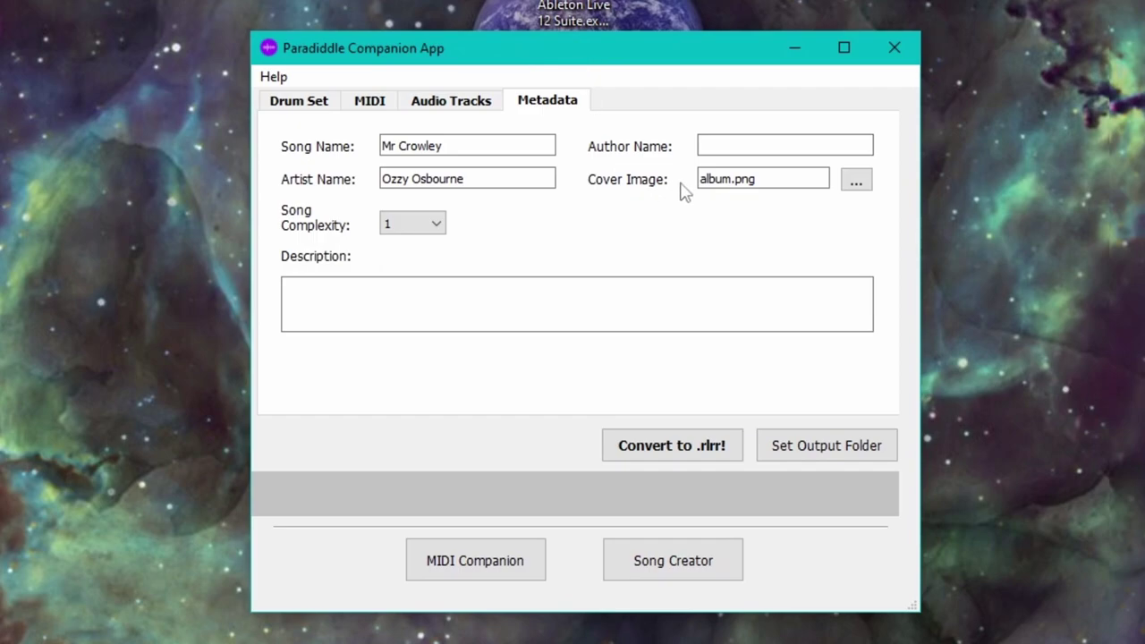
left_click(709, 150)
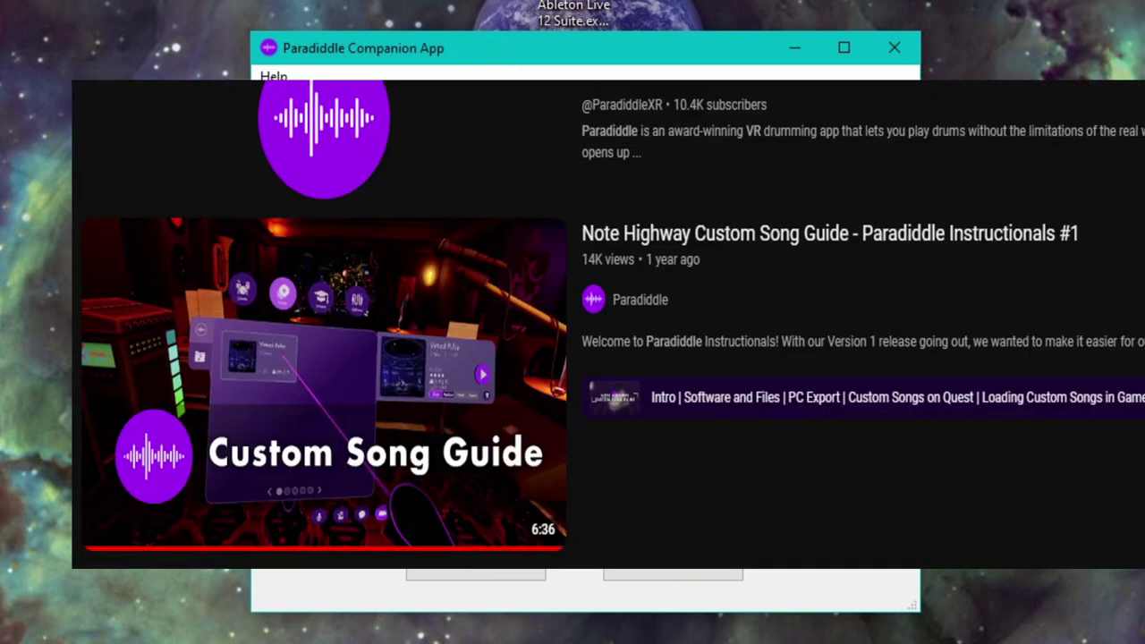
mouse_move(494, 50)
left_mouse_down()
mouse_move(478, 36)
mouse_move(498, 56)
left_mouse_up()
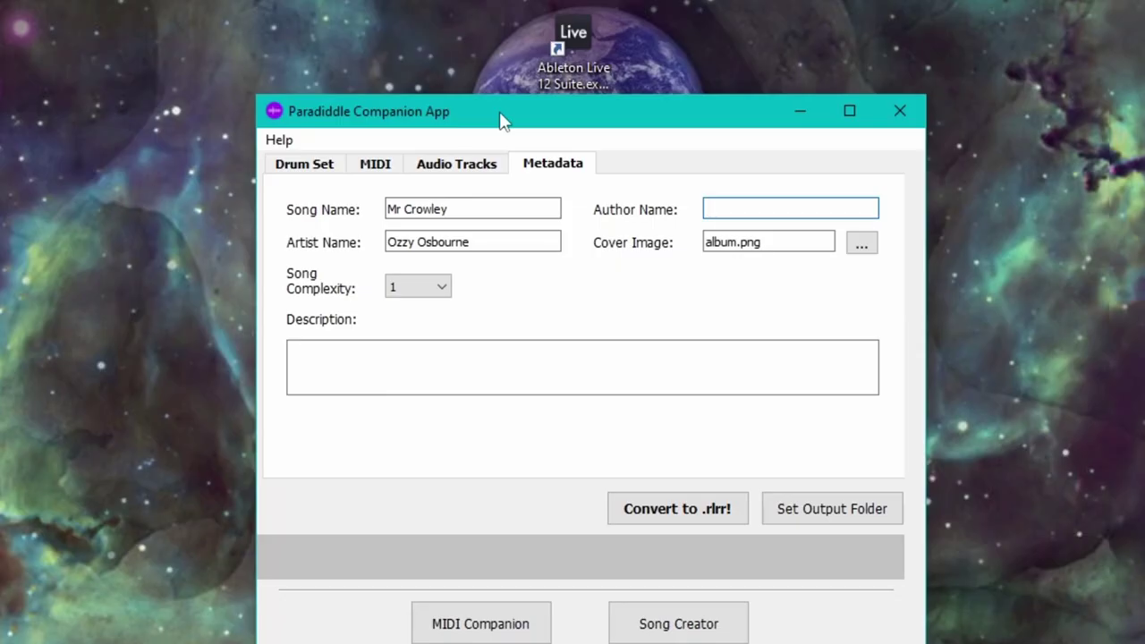
left_click_drag(501, 121, 521, 119)
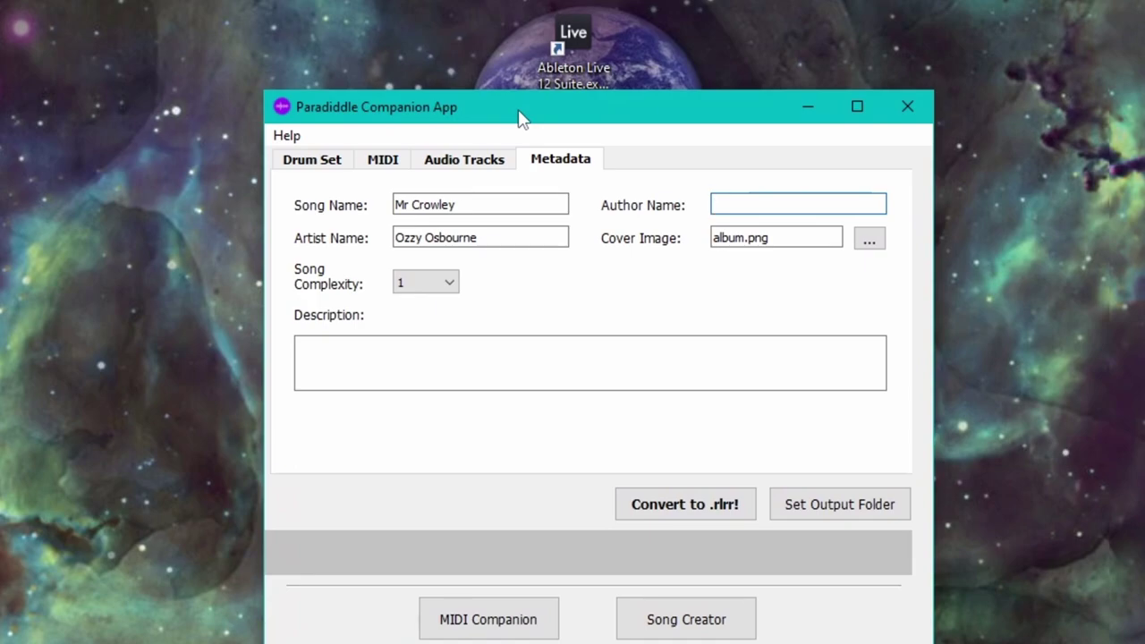
left_click_drag(518, 114, 494, 44)
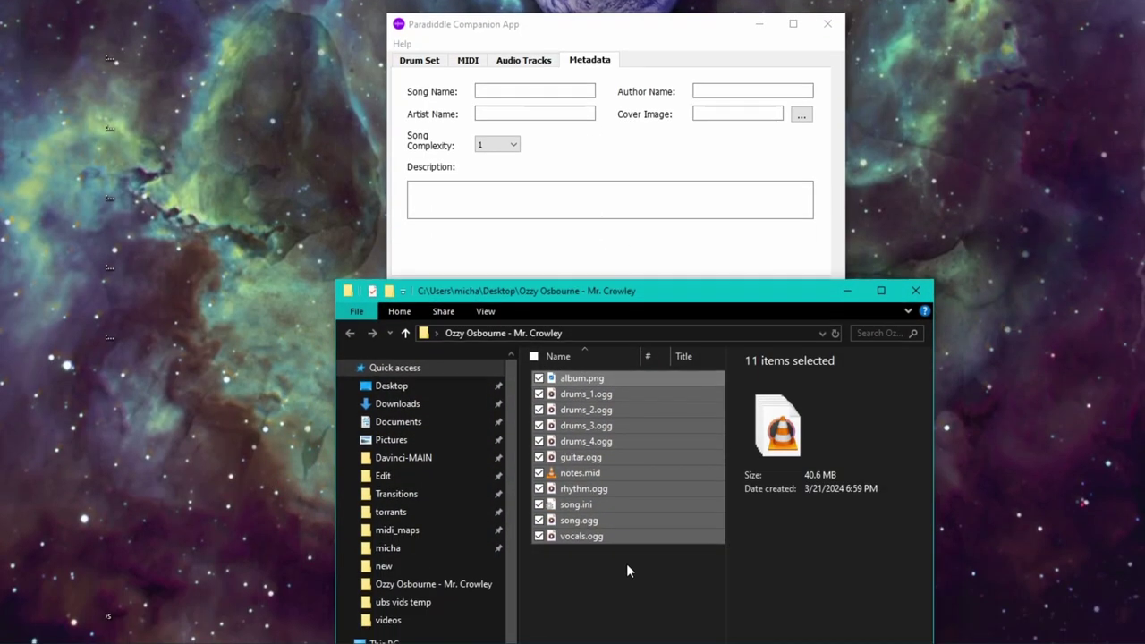
Copy the details from song.ini into the metadata, with Mr Crowley as song name and Ozzy Osbourne as artist name
left_click(626, 570)
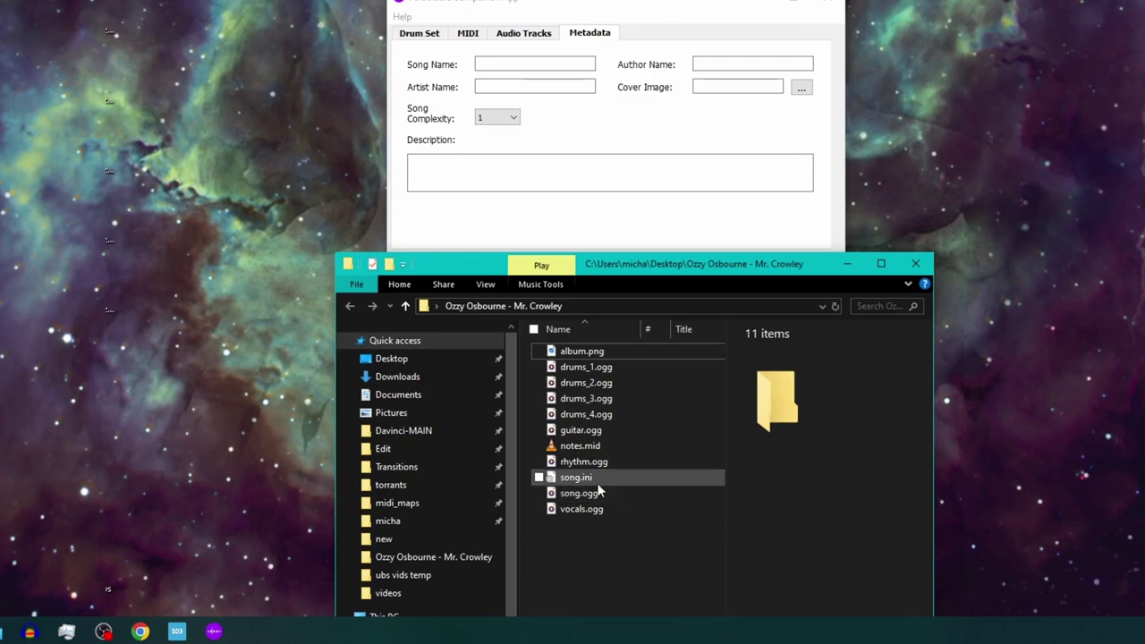
double_click(598, 483)
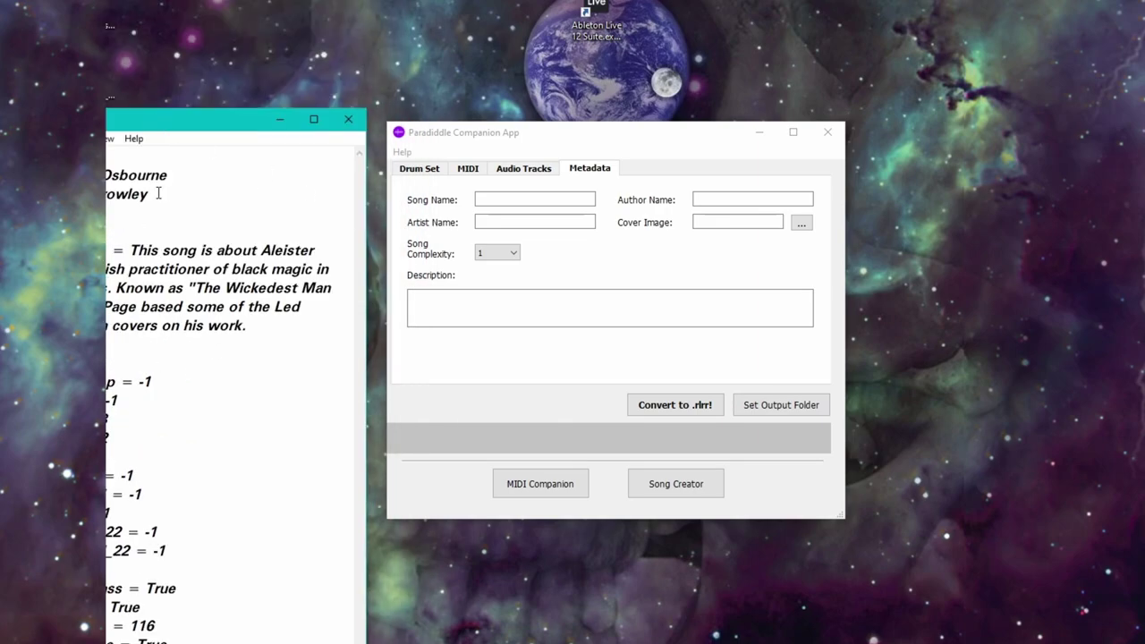
left_click_drag(169, 176, 105, 194)
key("ctrl+c")
right_click(501, 222)
left_click(508, 296)
key("ctrl+c")
left_click(501, 199)
key("ctrl+v")
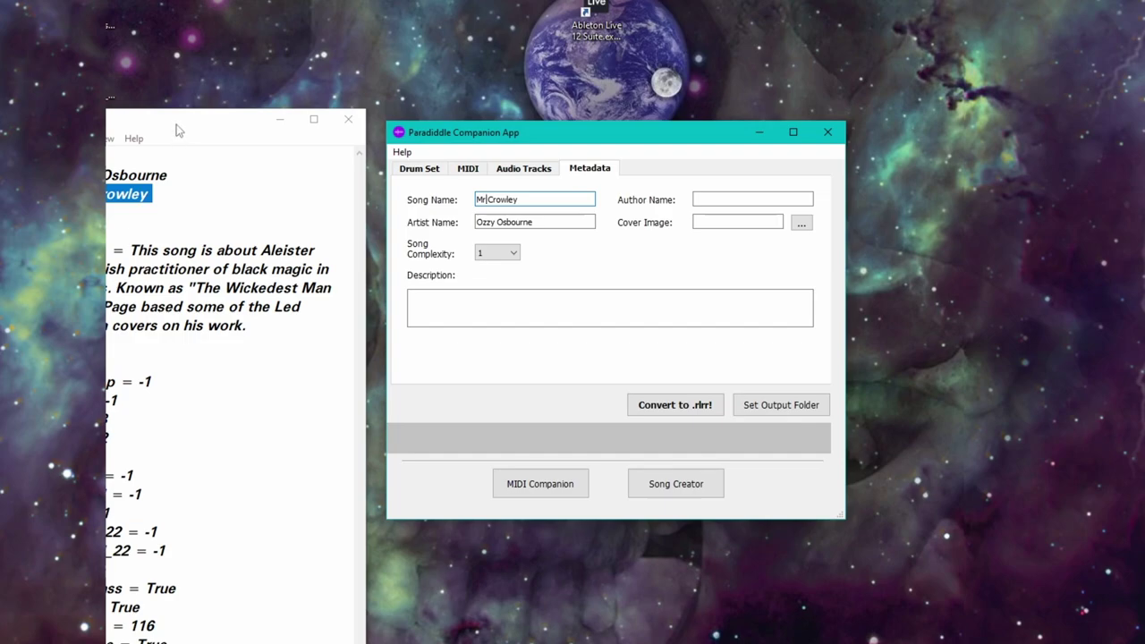
left_click(487, 200)
left_click(501, 199)
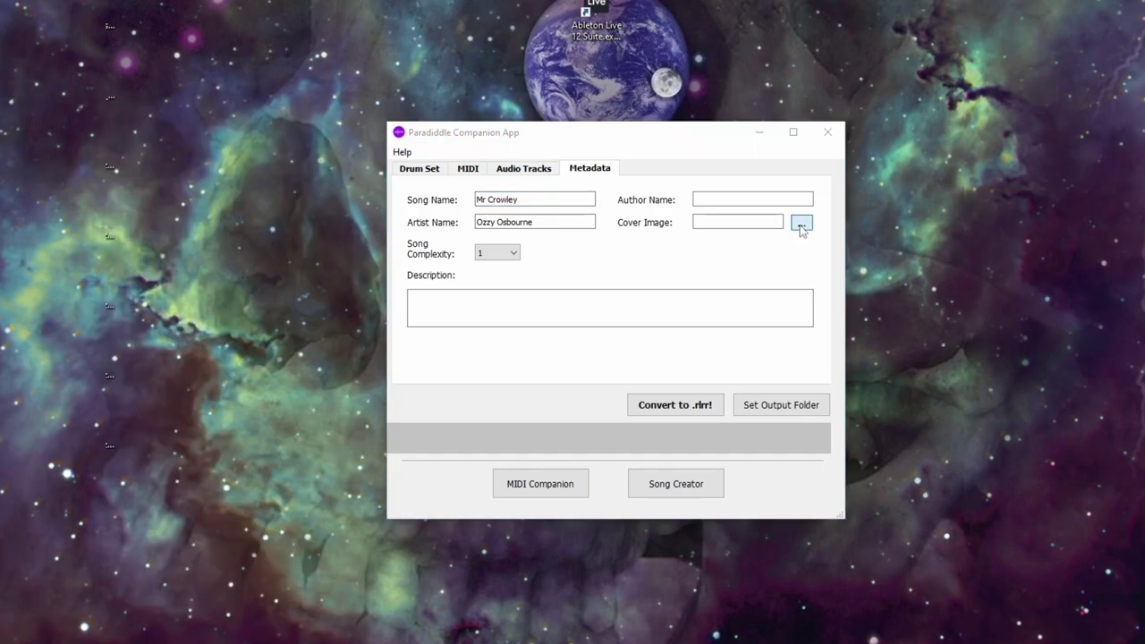
Load album.png from the Ozzy Osbourne - Mr. Crowley folder as the cover image
left_click(800, 222)
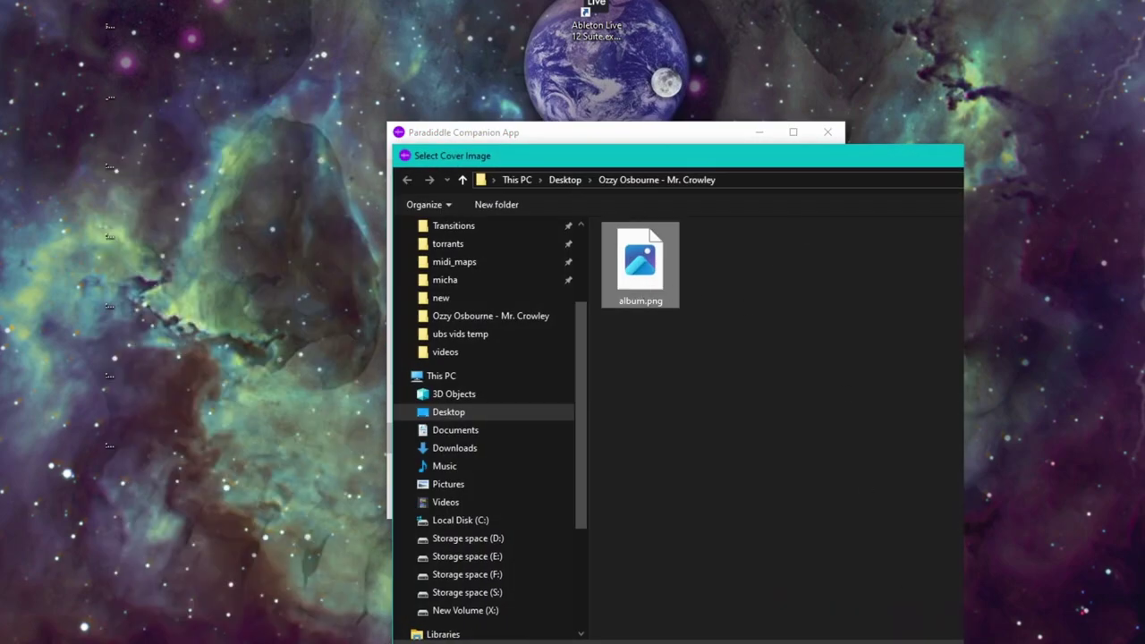
double_click(640, 265)
left_click_drag(463, 143, 458, 143)
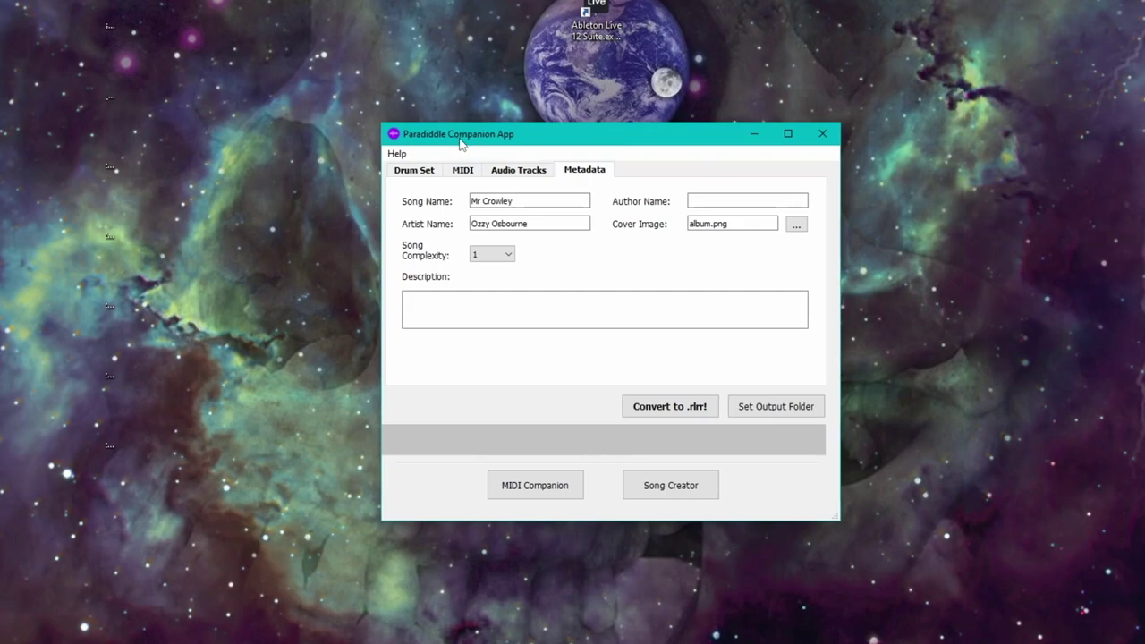
Fill in the metadata's author name as GuitarHero World Tour
left_click(694, 199)
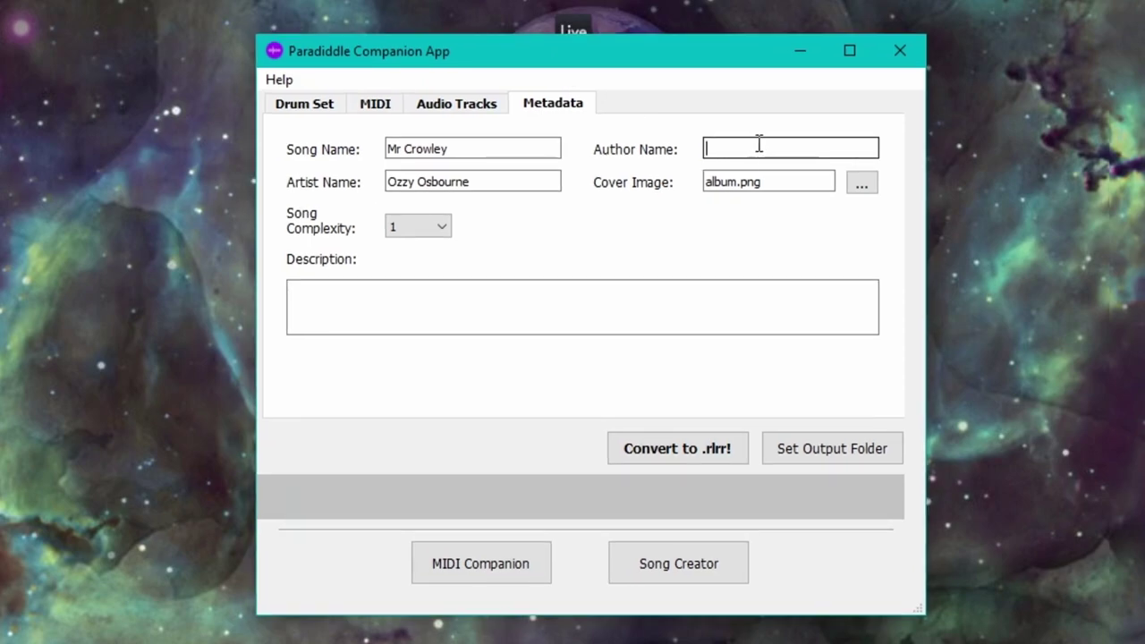
key("alt+Tab")
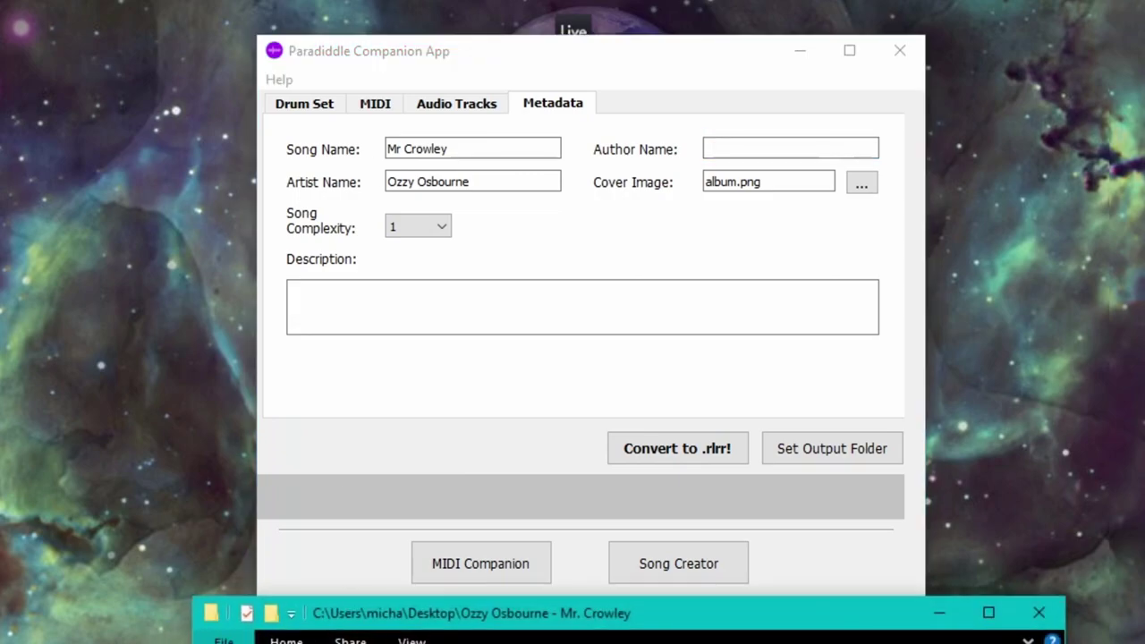
key("alt+Tab")
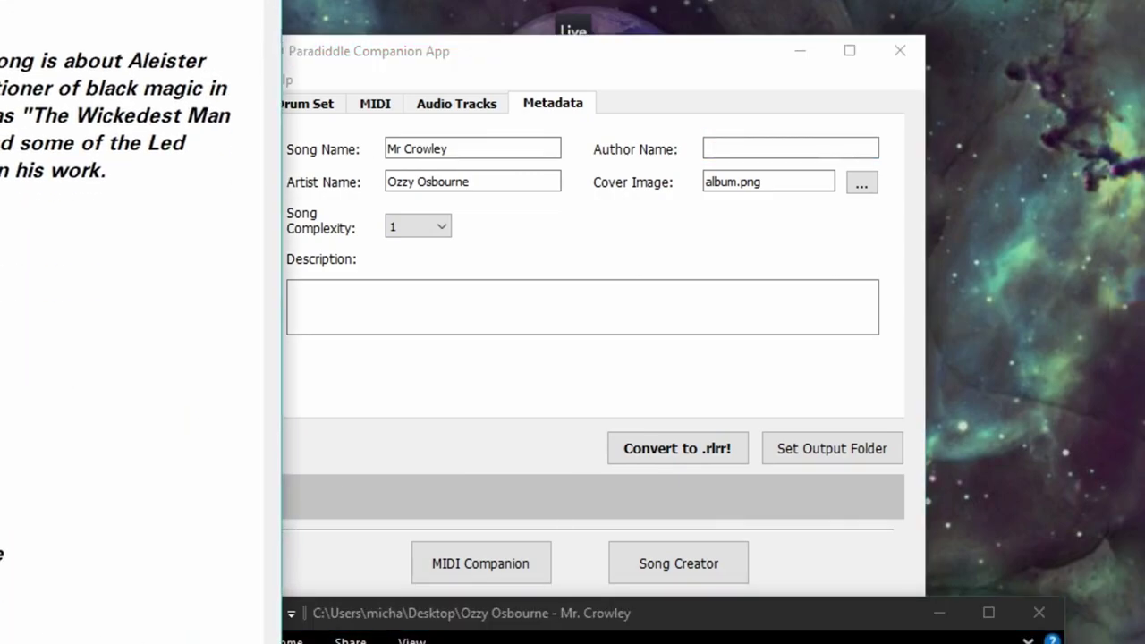
right_click(707, 143)
left_click(759, 260)
left_click_drag(577, 51, 608, 0)
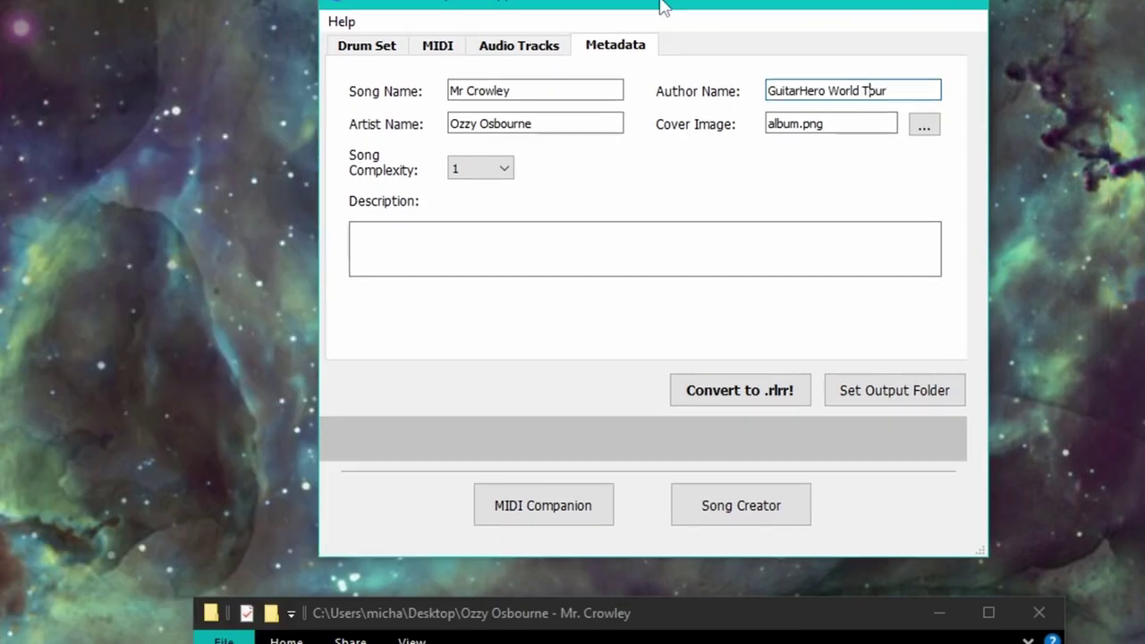
mouse_move(660, 1)
left_mouse_down()
mouse_move(647, 1)
mouse_move(663, 11)
left_mouse_up()
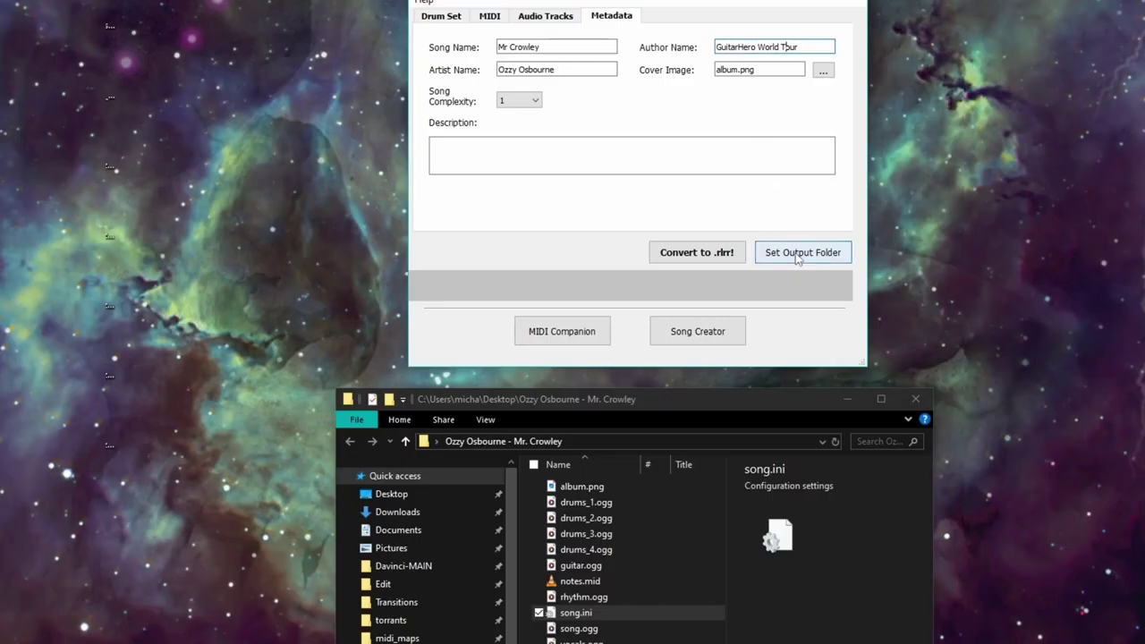
left_click(852, 402)
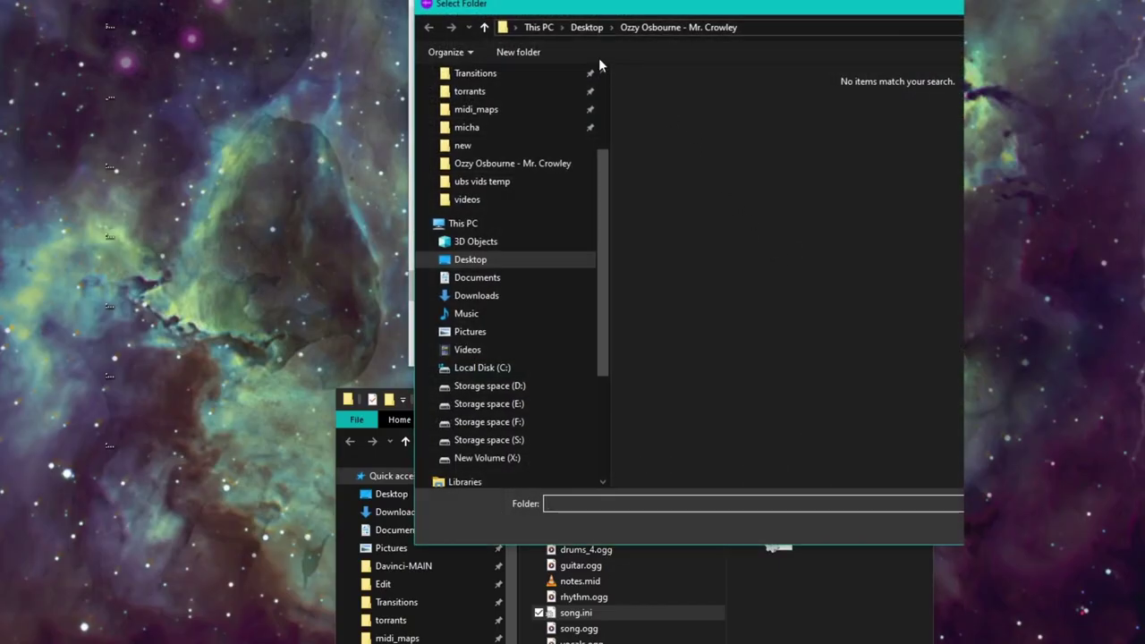
left_click(510, 258)
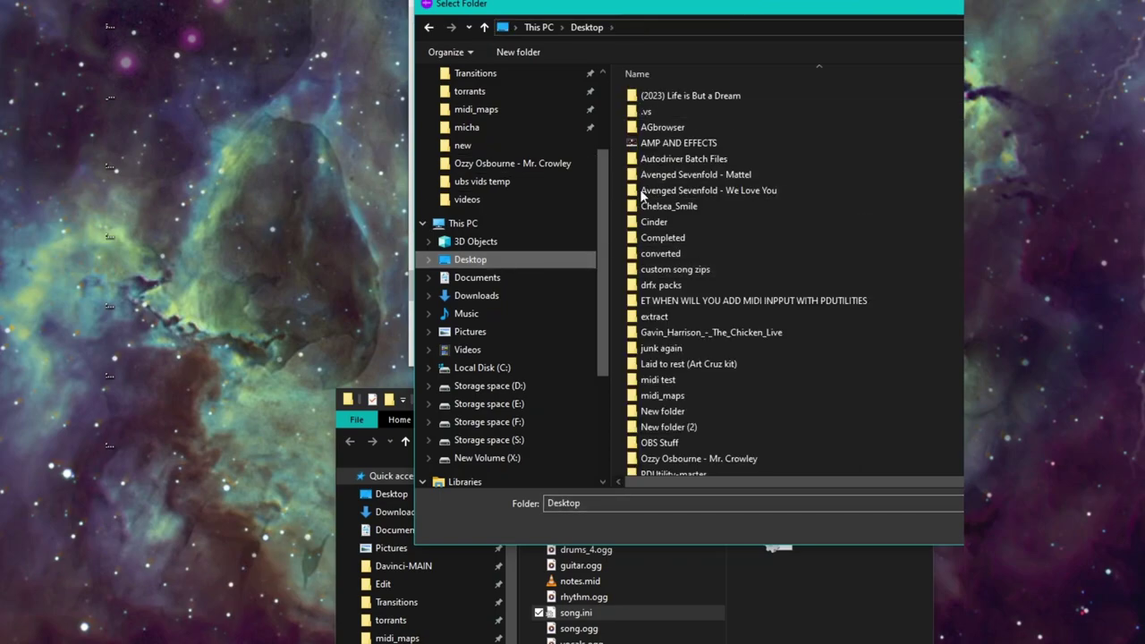
left_click(490, 403)
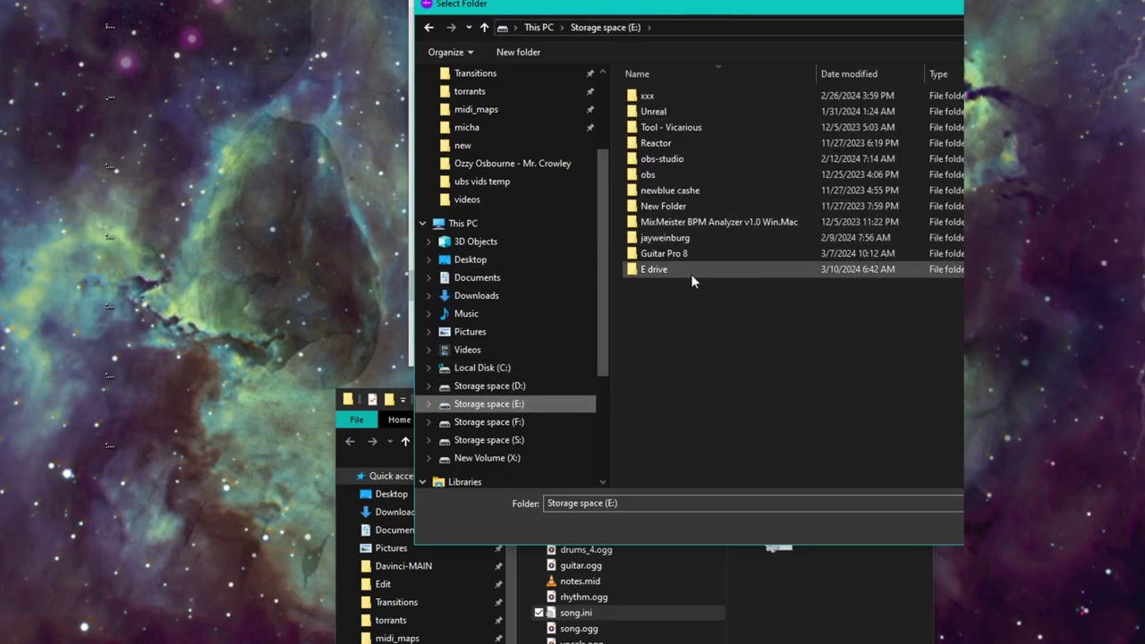
left_click_drag(702, 12, 691, 13)
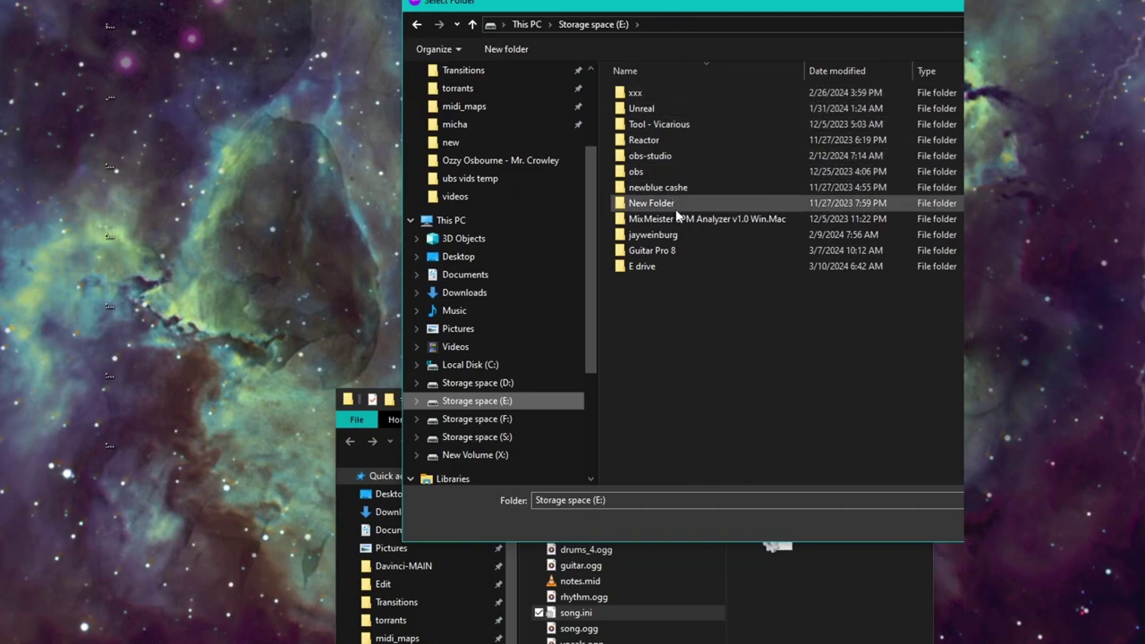
key("Escape")
Replace the MIDI drum mapping with rhythm_ game_mapping_gh.yaml from the PDUtilities midi_maps folder
left_click(490, 16)
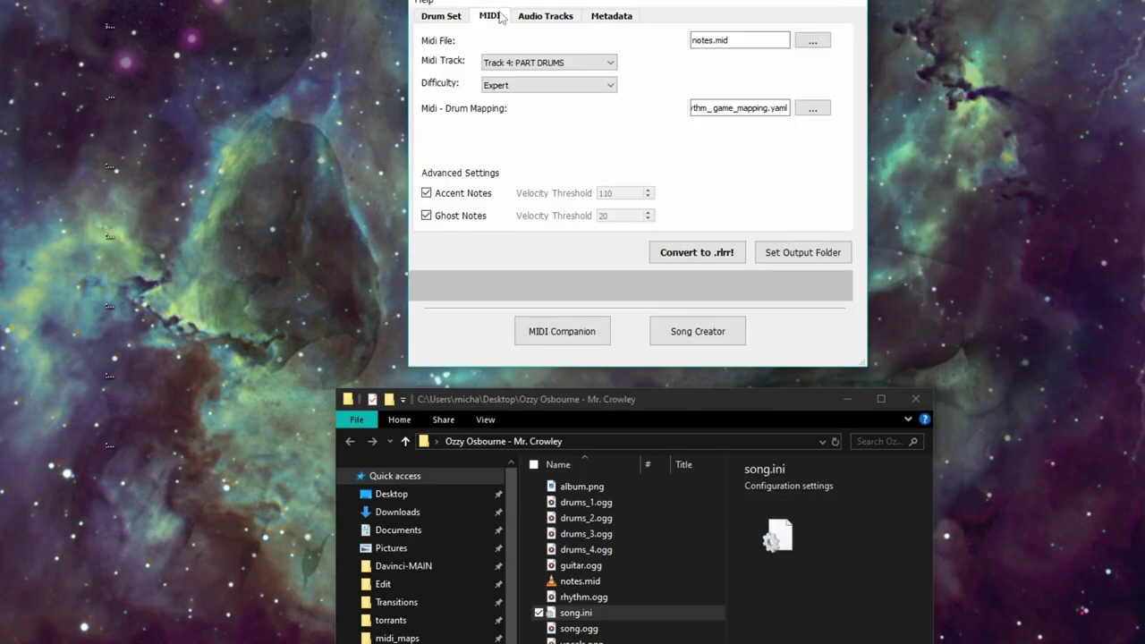
left_click(812, 107)
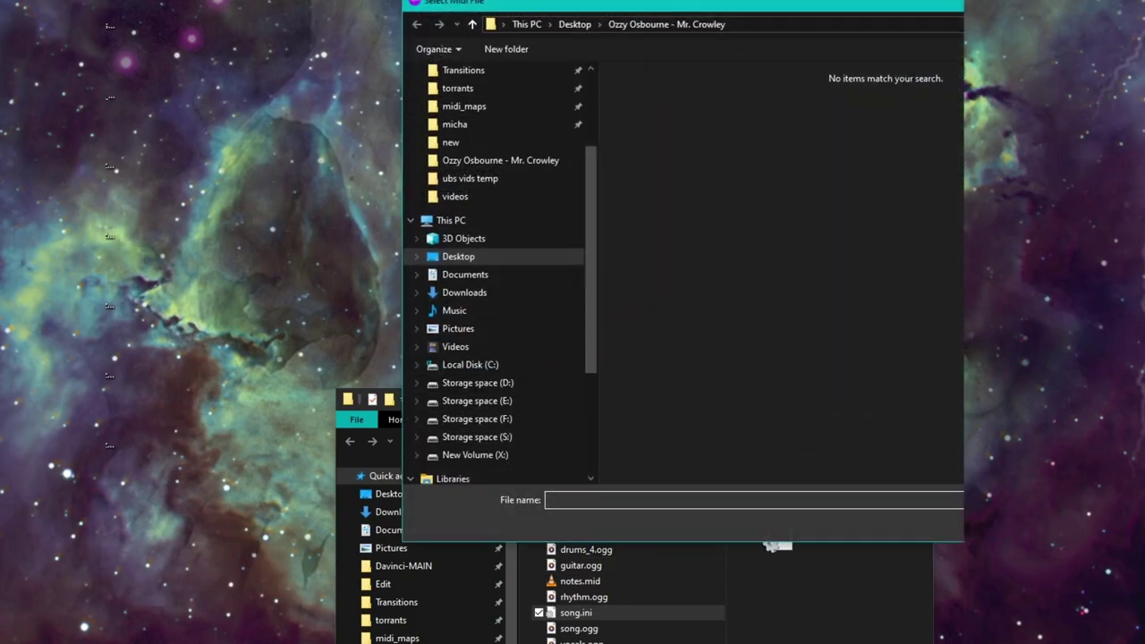
left_click(581, 596)
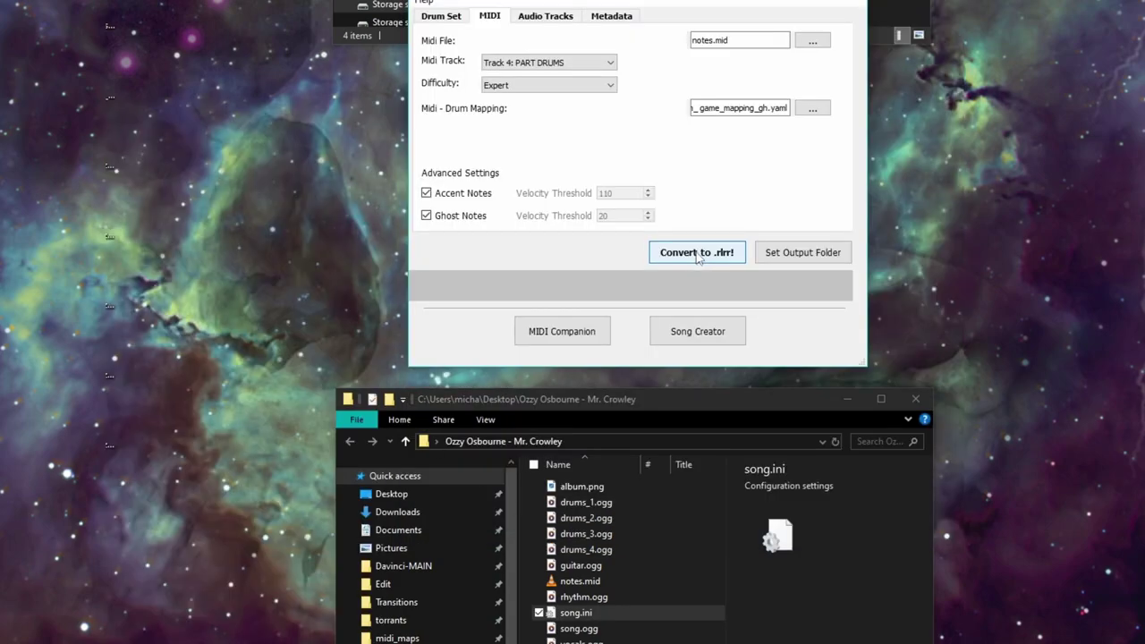
Set the song complexity to 1, choose the output folder and convert the song to .rlrr
left_click(697, 253)
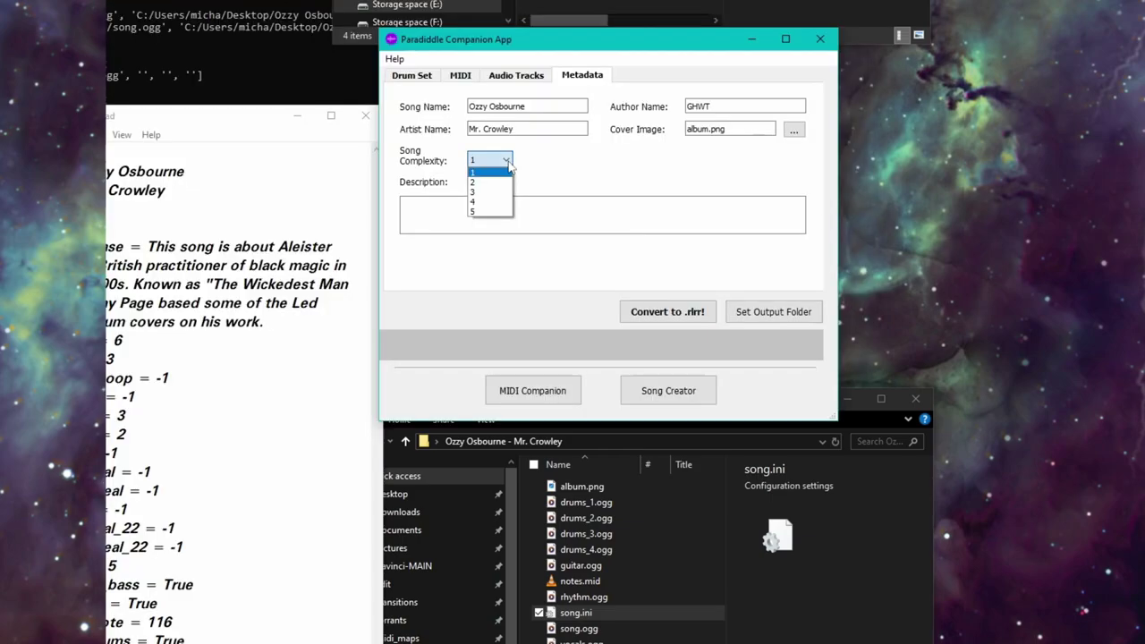
left_click(490, 159)
left_click(490, 156)
left_click(492, 172)
left_click(772, 311)
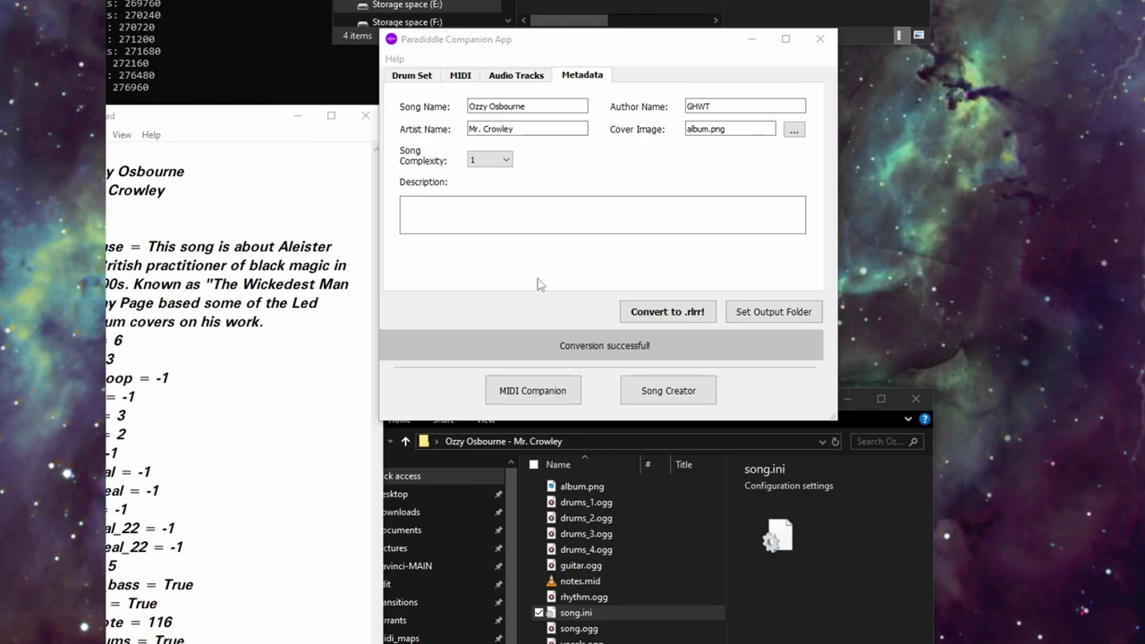
Review the MIDI and audio track settings used for the conversion
left_click(460, 77)
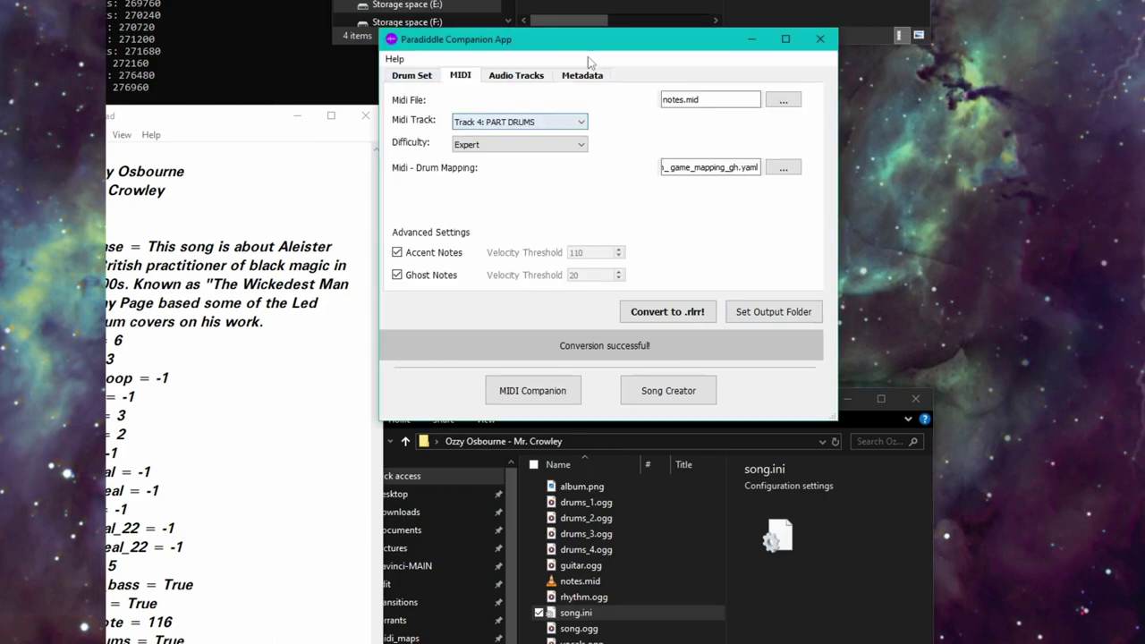
left_click_drag(569, 46, 582, 71)
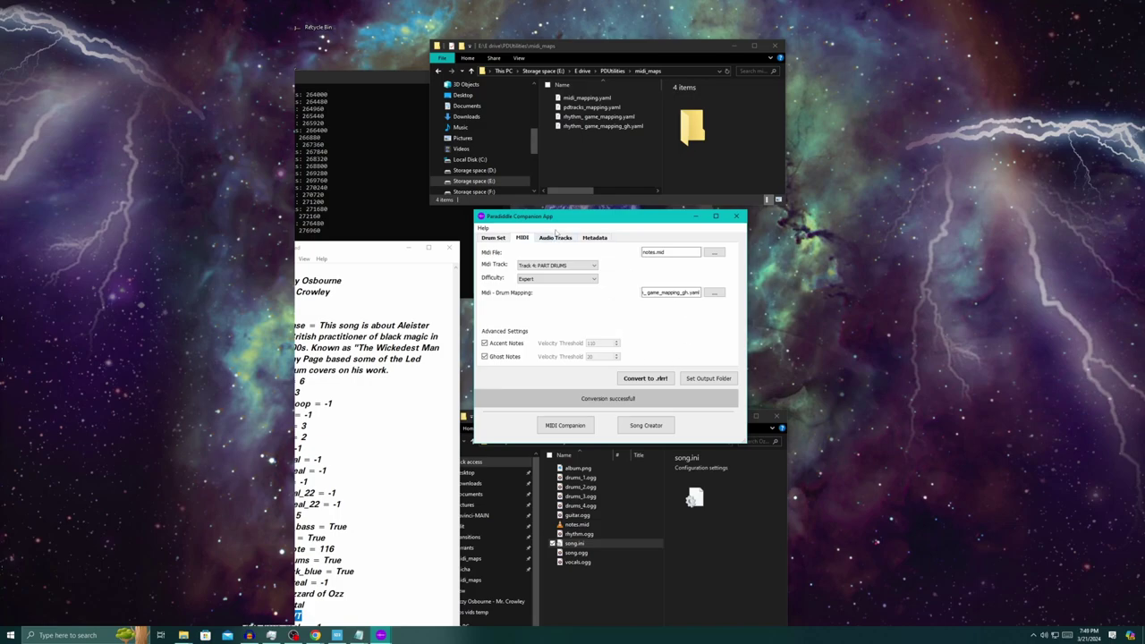
left_click_drag(558, 219, 563, 231)
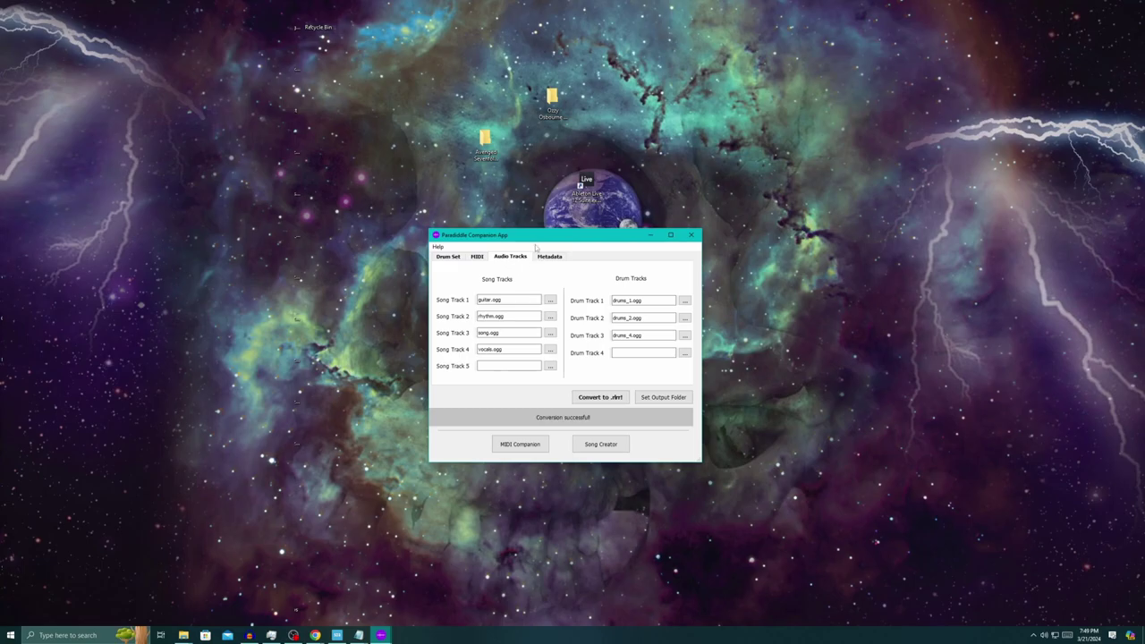
left_click_drag(528, 236, 510, 326)
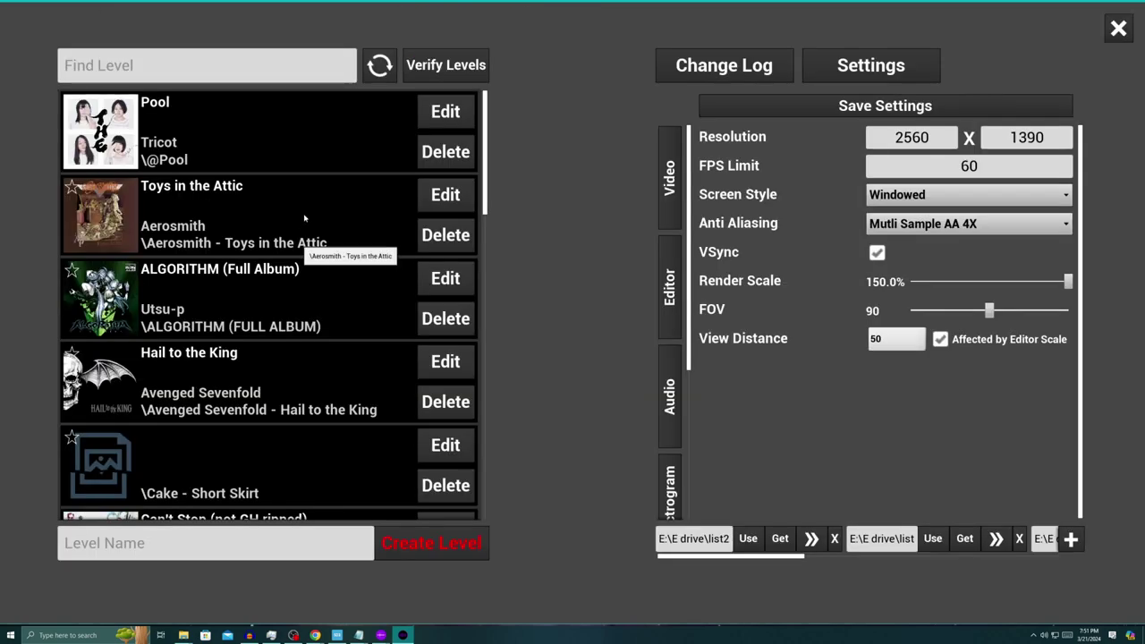
left_click(169, 80)
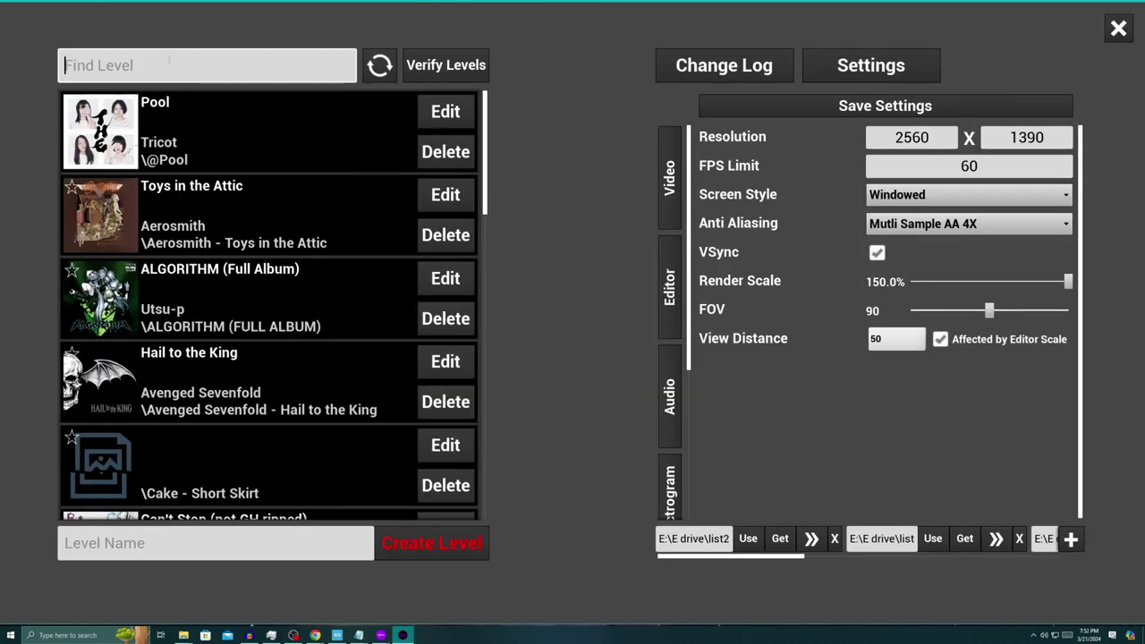
type("mr")
left_click(444, 111)
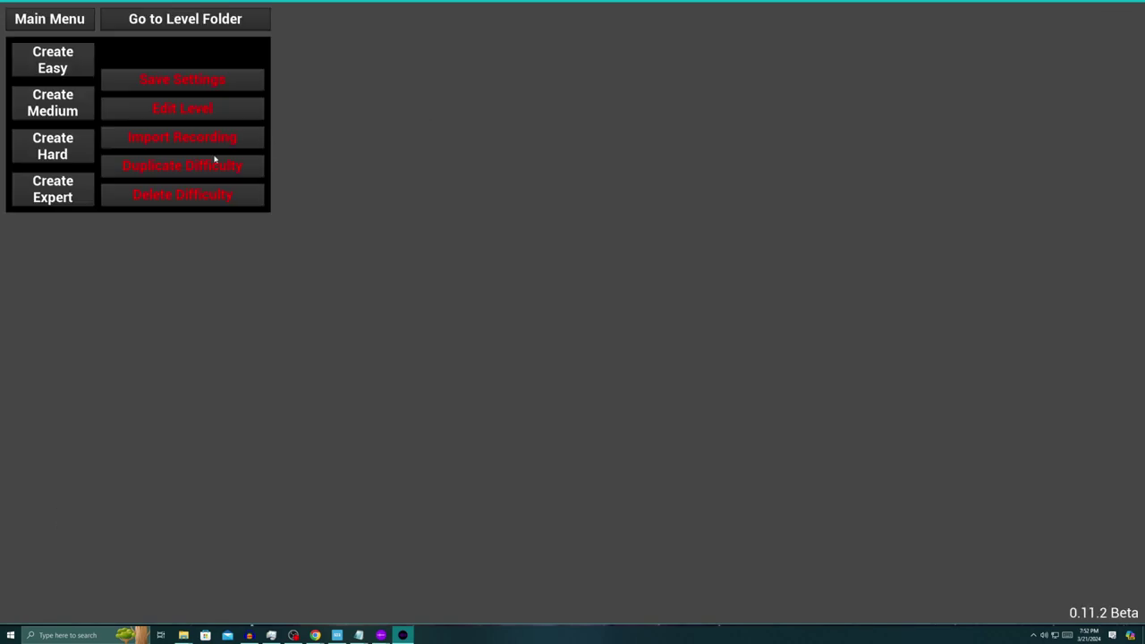
left_click(48, 18)
In ParEdit, open the Ozzy Osbourne level and load its Expert difficulty in the level editor
scroll(77, 331, "down", 8)
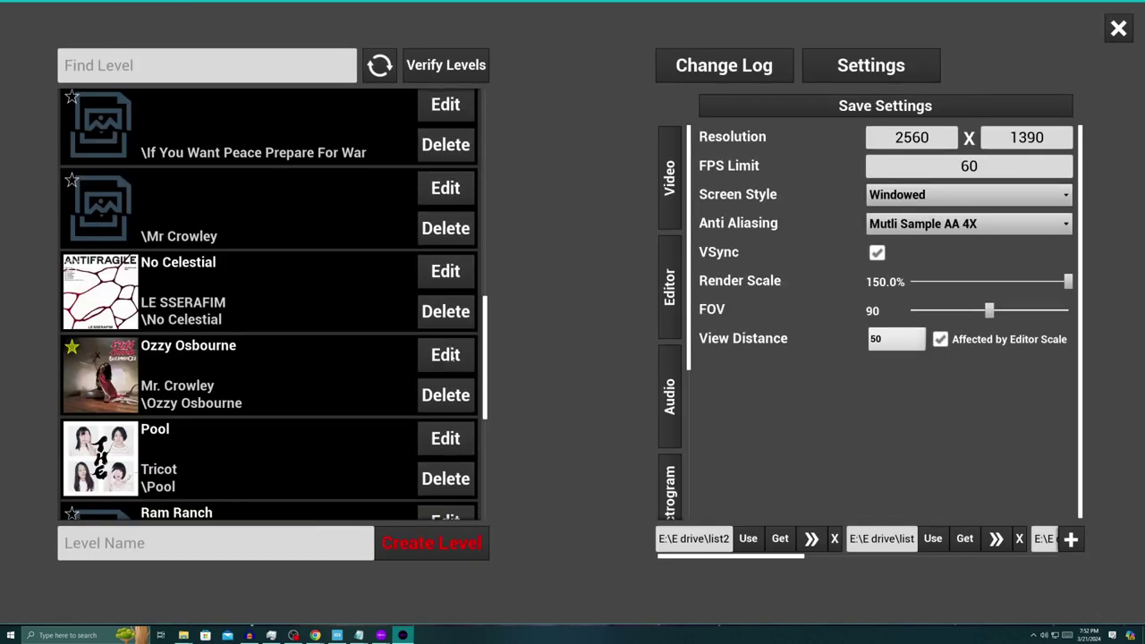
left_click(446, 354)
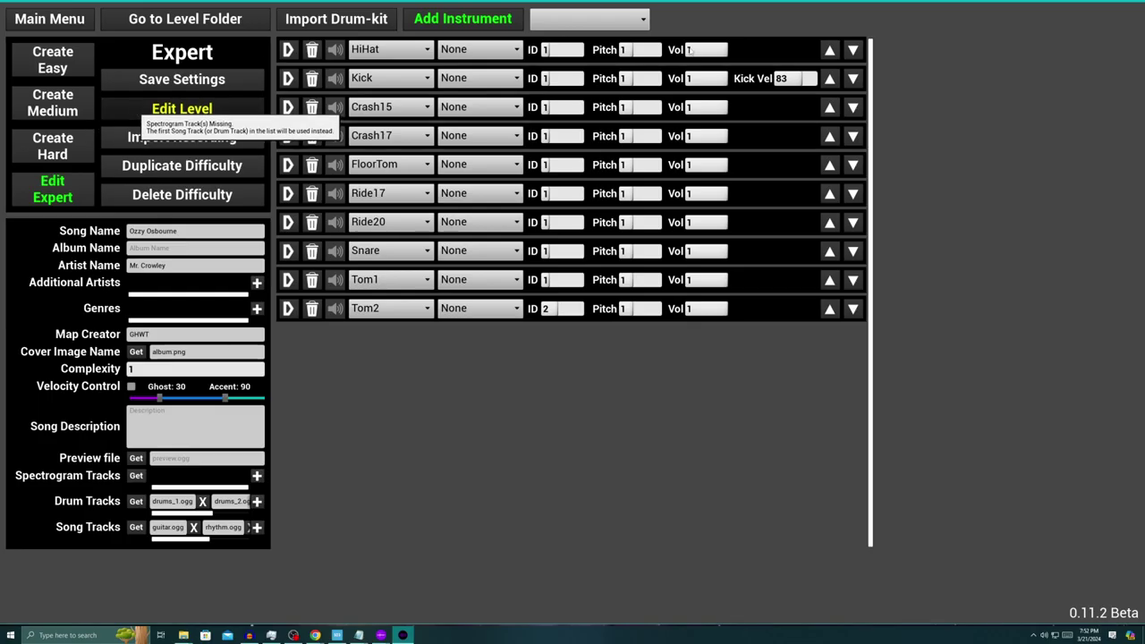
left_click(134, 111)
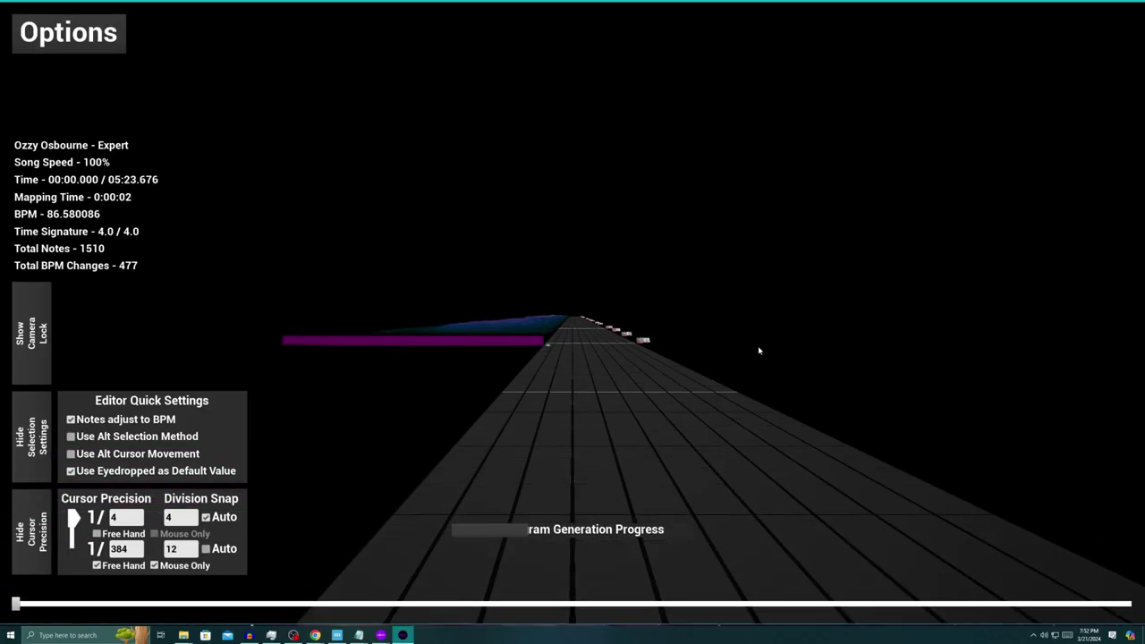
Play the opening of the Expert level and move to about 0:59 to compare the notes with the spectrogram
right_click(759, 351)
key("s")
key("space")
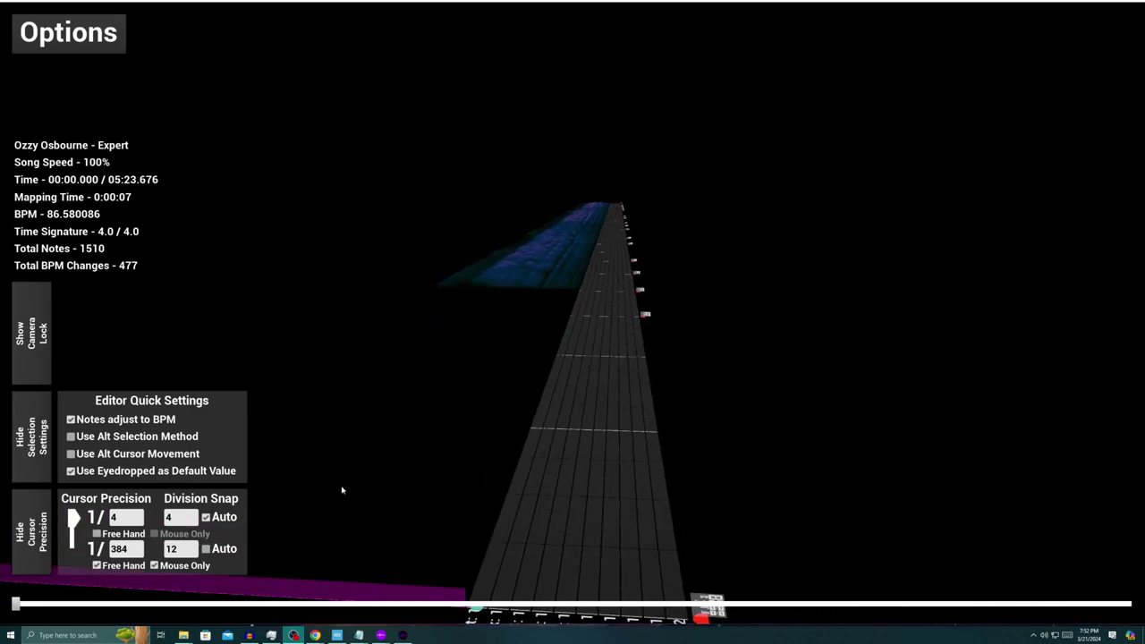
key("space")
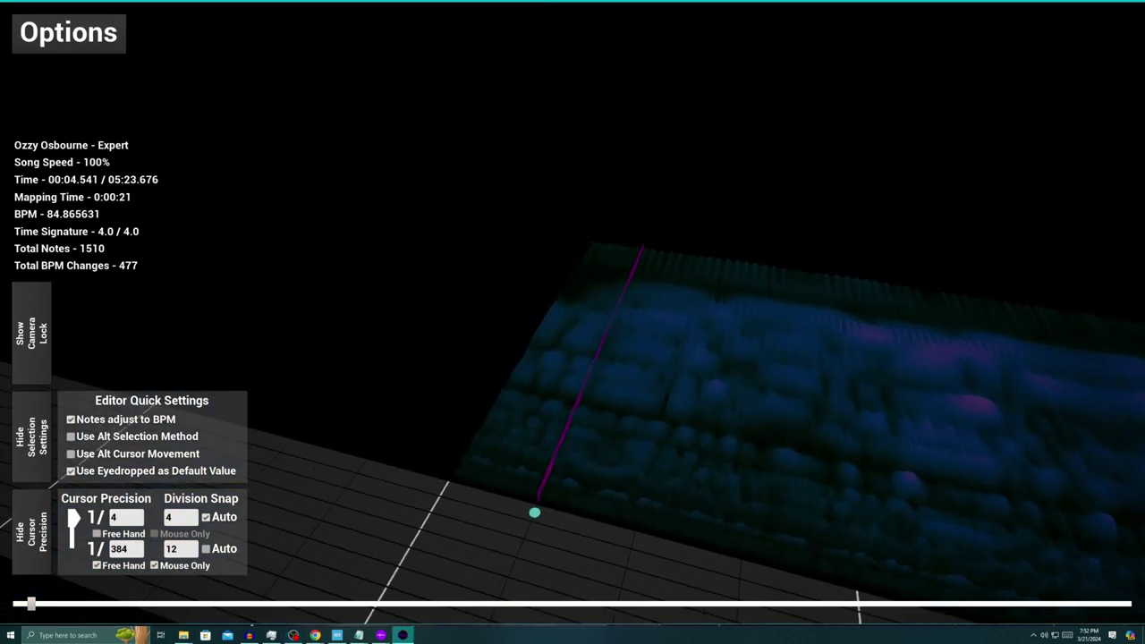
key("d")
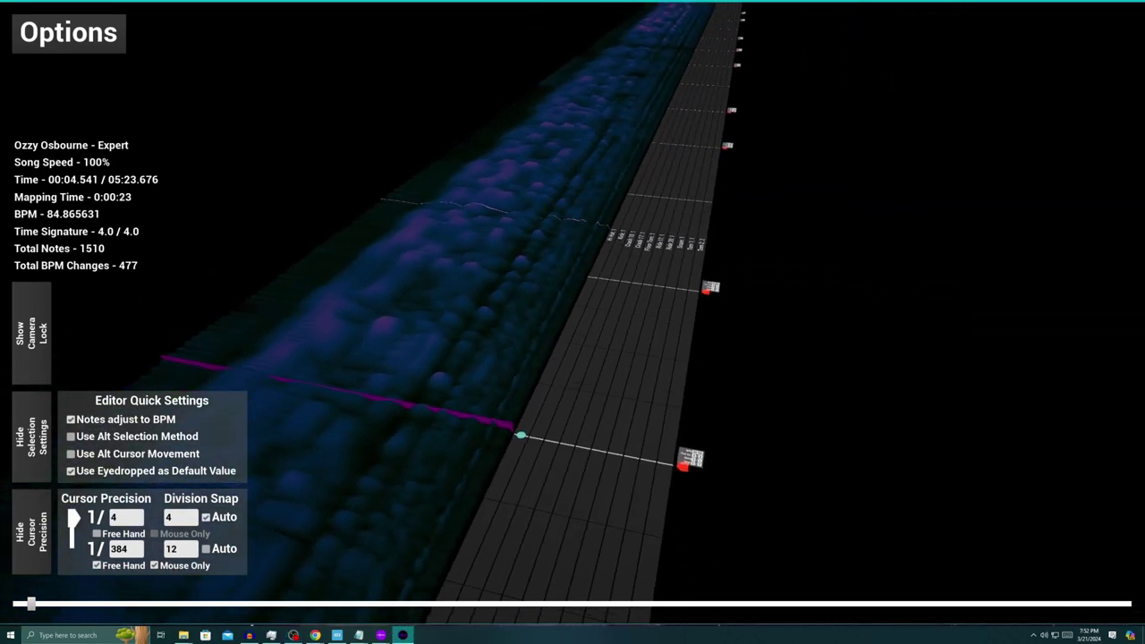
left_click_drag(79, 604, 143, 605)
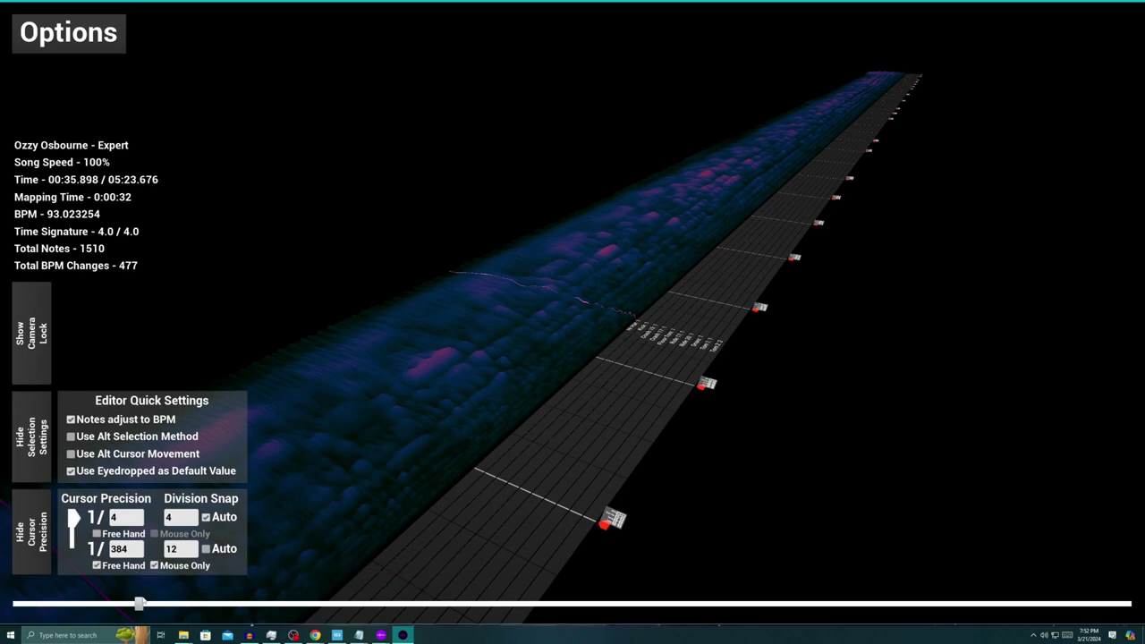
left_click_drag(160, 606, 217, 605)
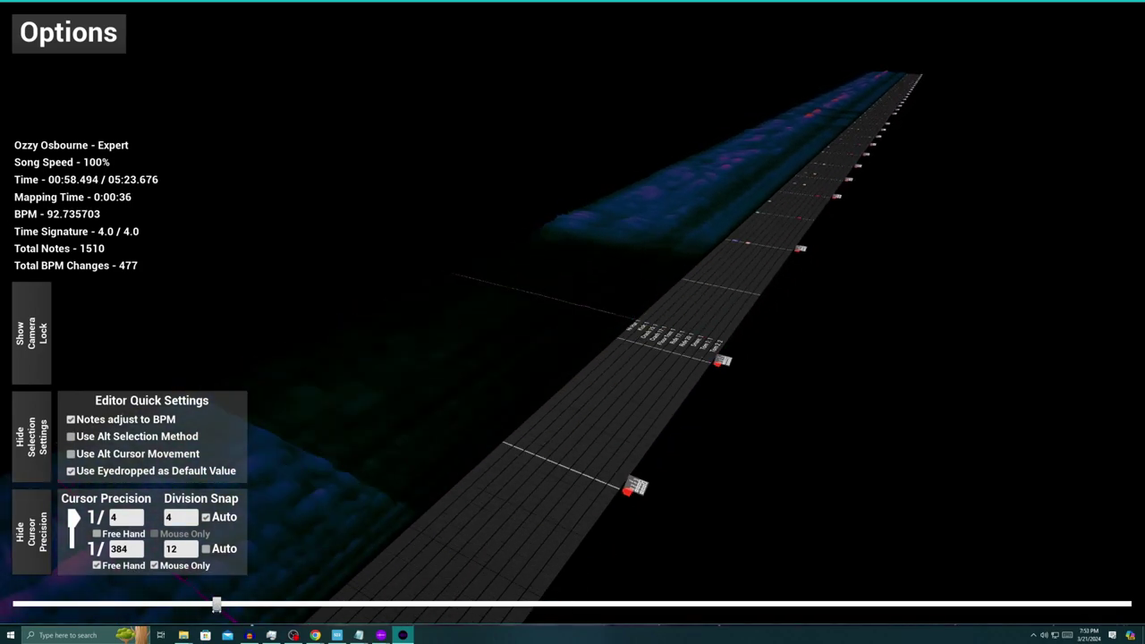
scroll(452, 464, "down", 2)
scroll(461, 469, "up", 6)
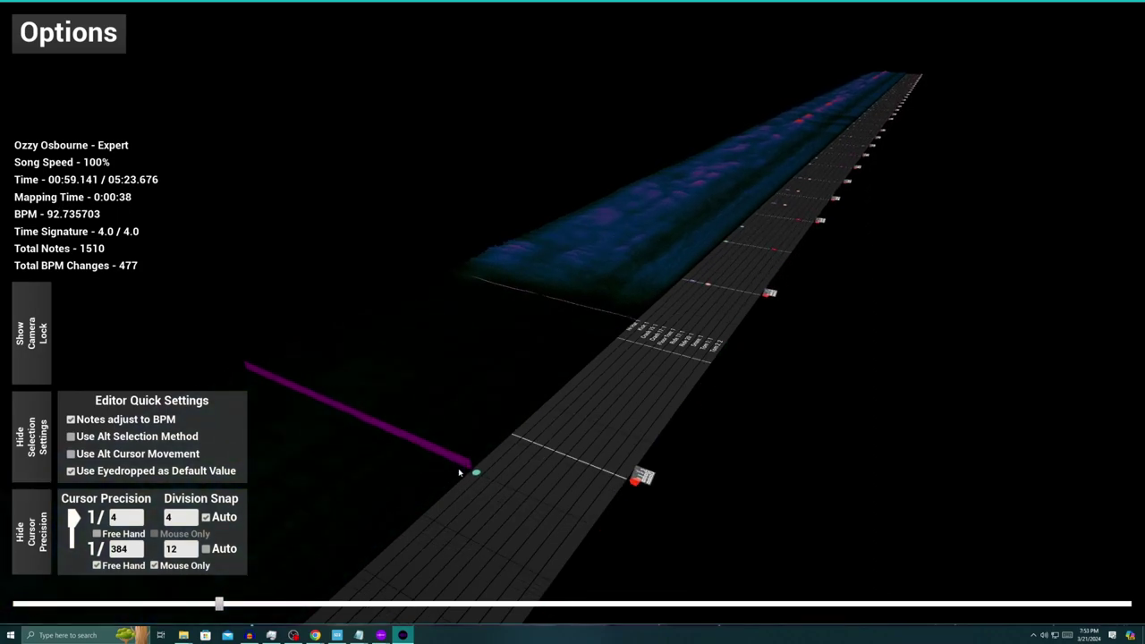
scroll(460, 472, "up", 1)
Leave the level editor for the song settings and open the file selection for the Spectrogram Tracks
key("Escape")
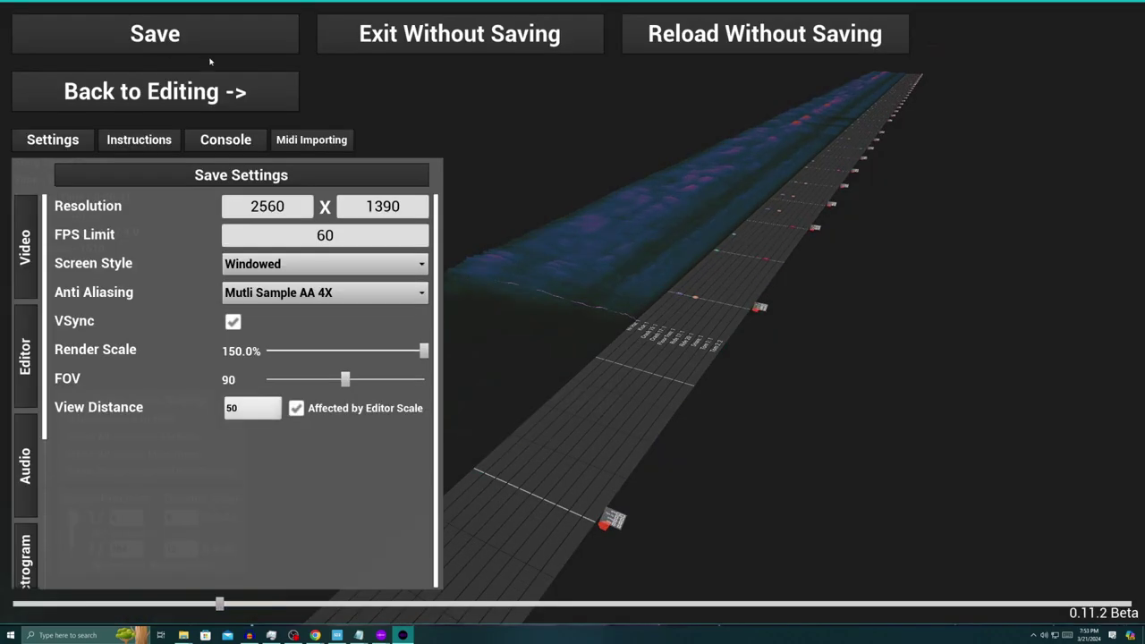
left_click(224, 42)
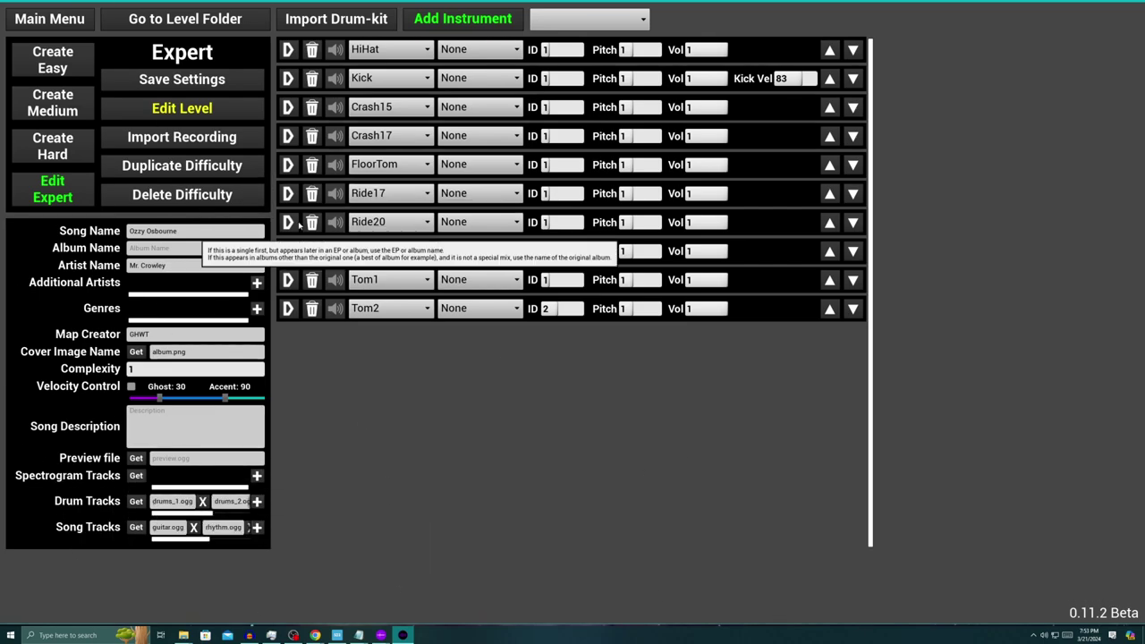
left_click(136, 476)
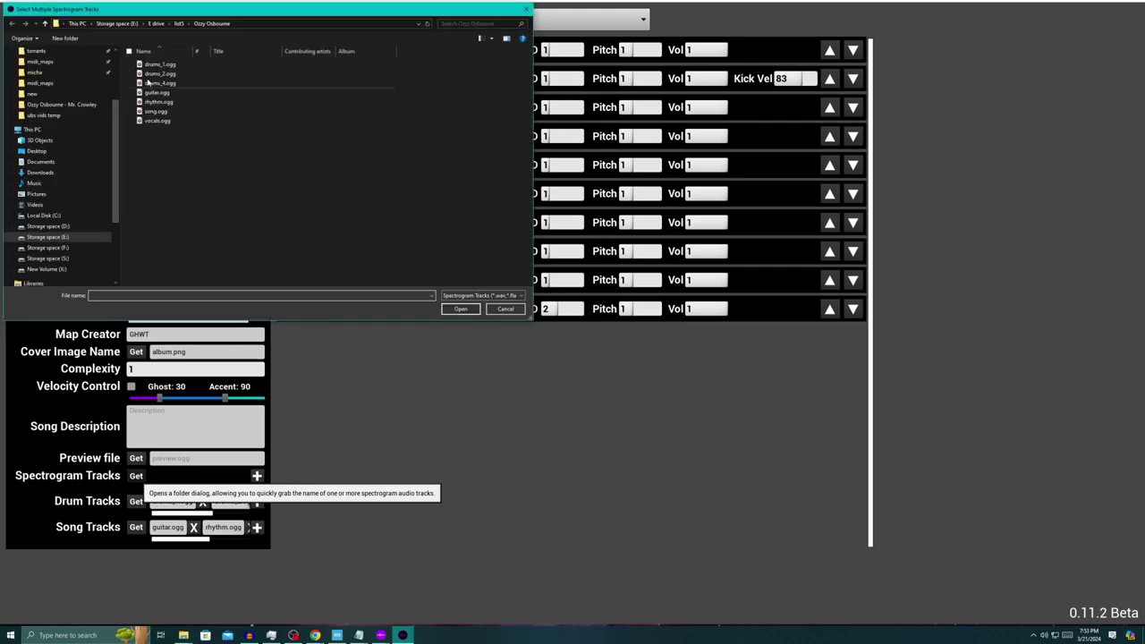
Open the Ozzy Osbourne level folder in File Explorer and position its window to show the audio files
left_click(183, 635)
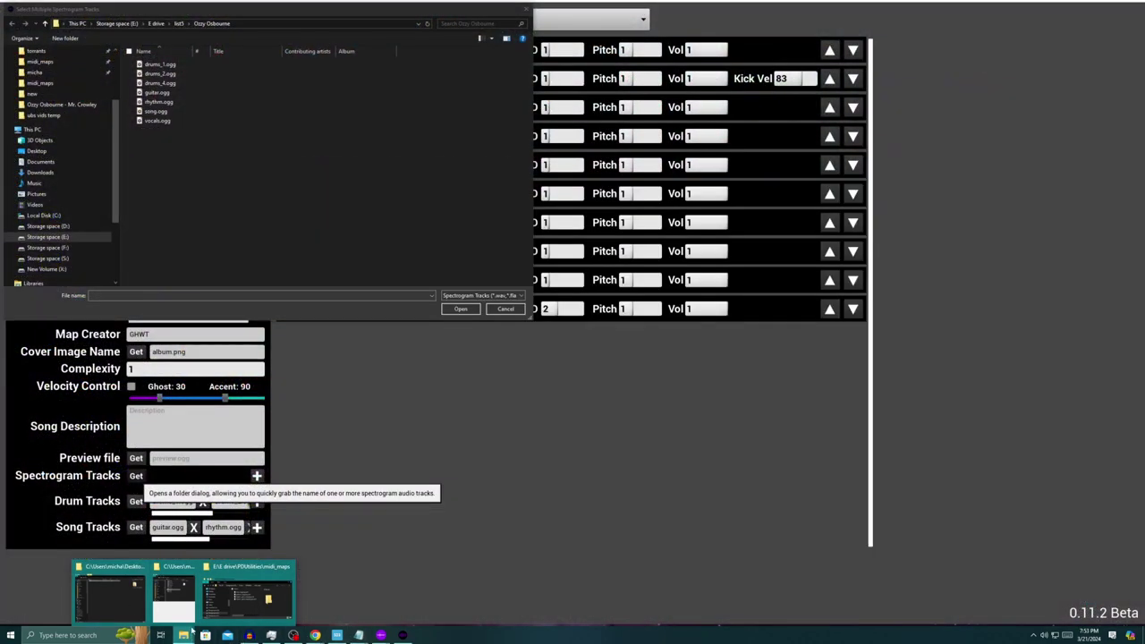
left_click(180, 601)
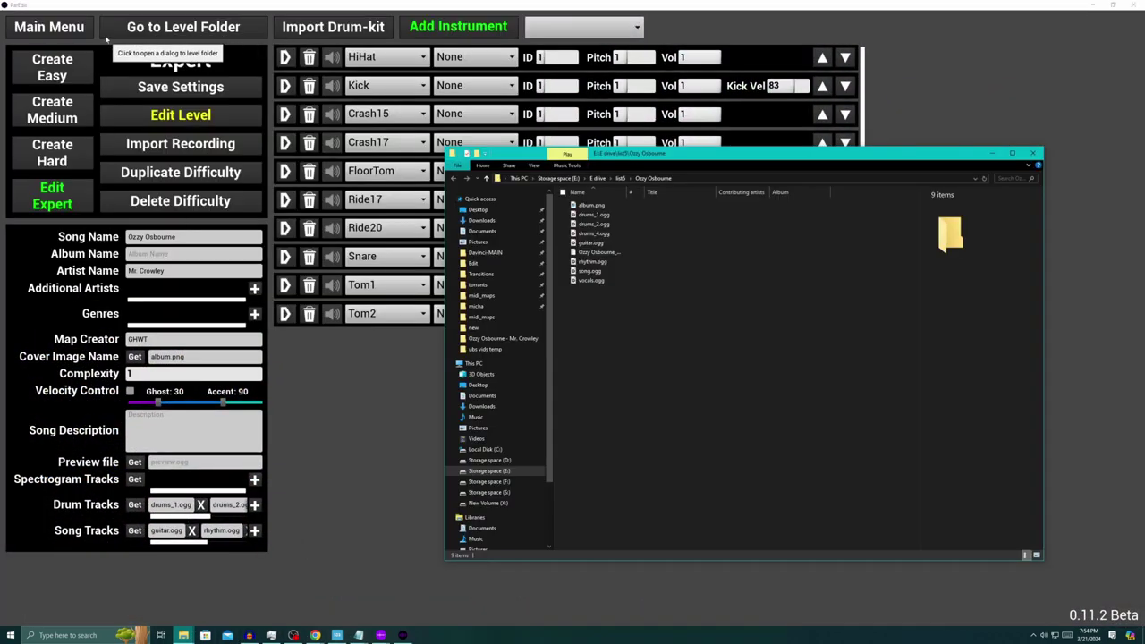
left_click_drag(643, 155, 253, 220)
left_click_drag(278, 260, 340, 260)
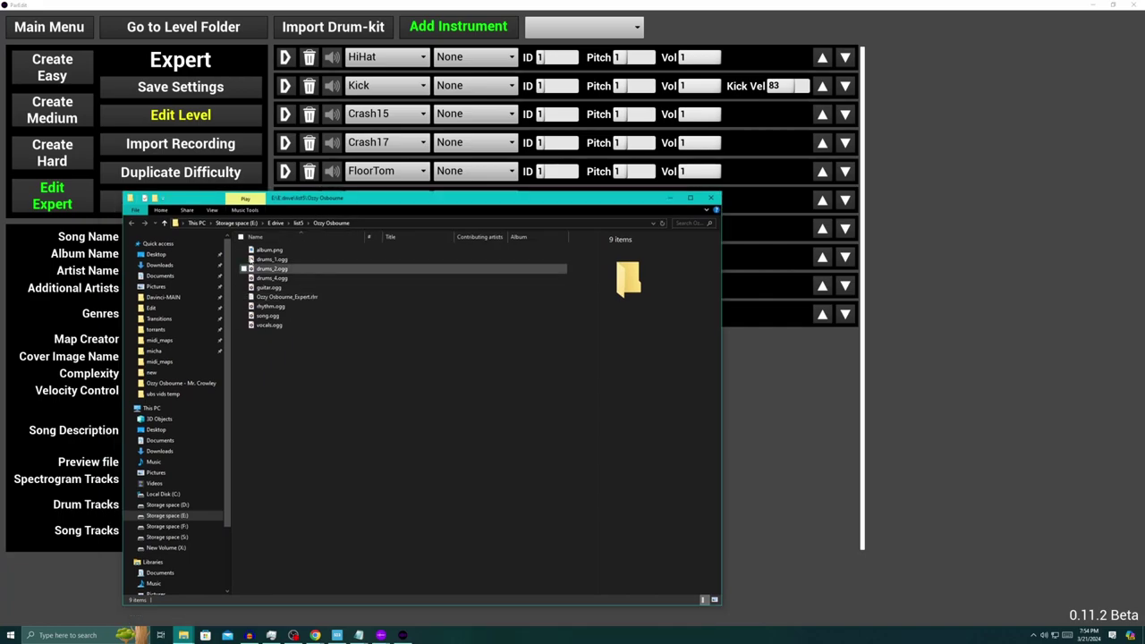
Switch to the Paradiddle Companion App and check which files are assigned as drum tracks
left_click(380, 635)
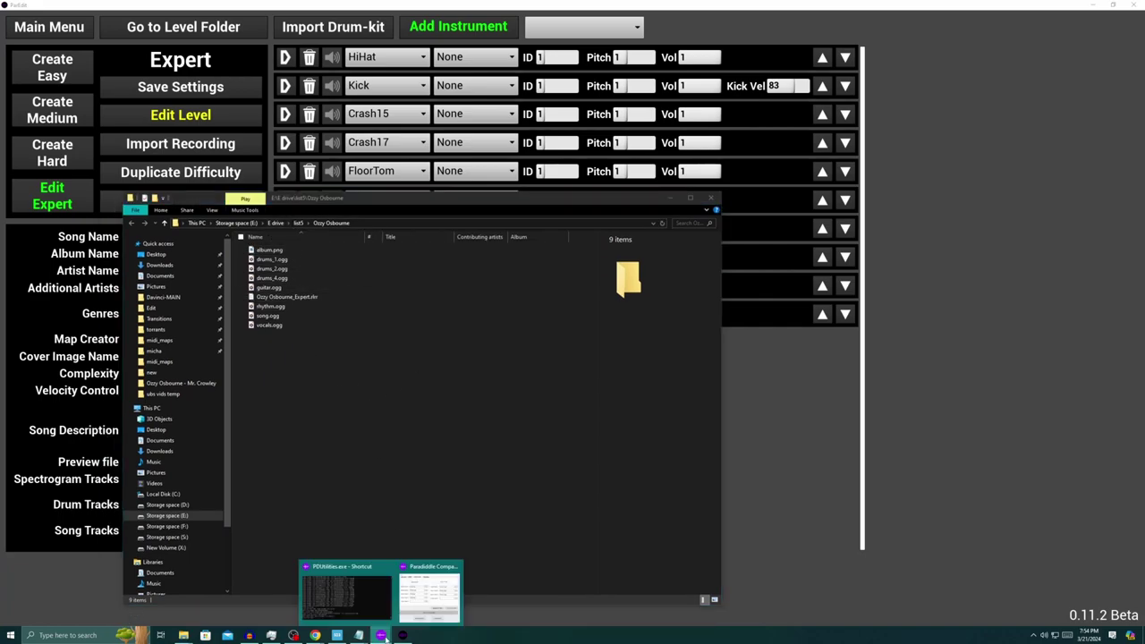
left_click(414, 590)
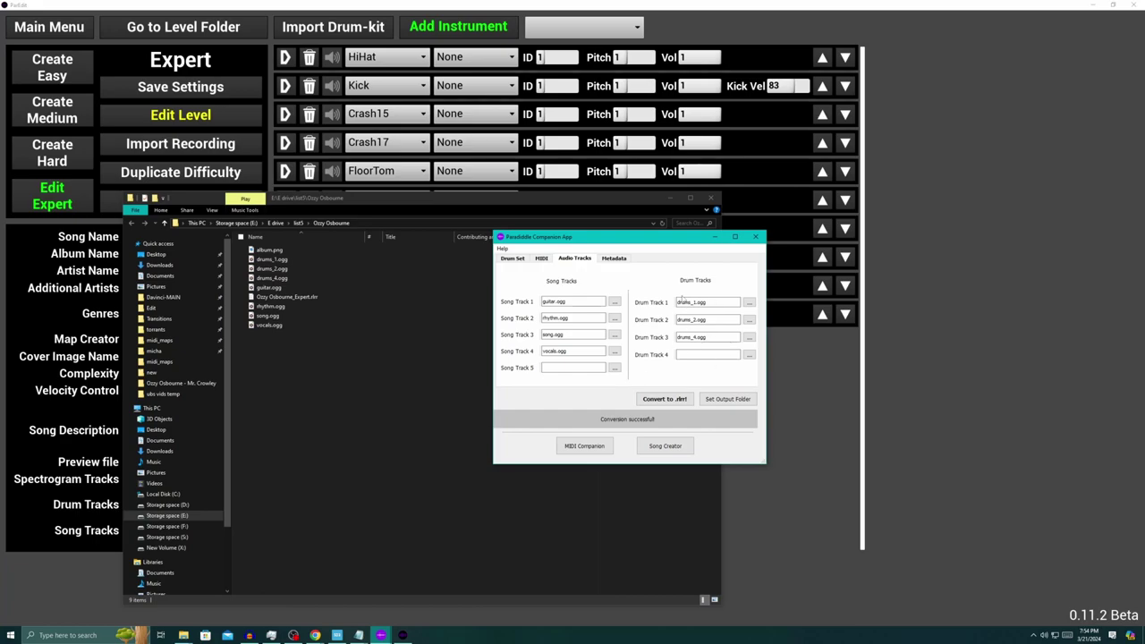
left_click(713, 237)
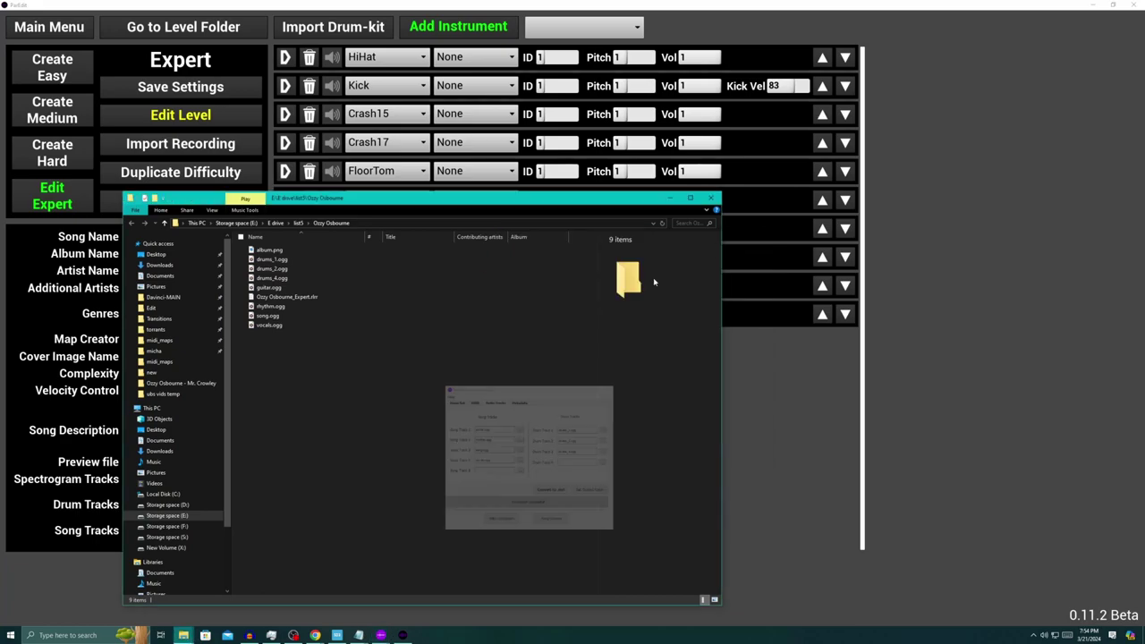
Copy drums_3.ogg from the Ozzy Osbourne - Mr. Crowley source folder into the Ozzy Osbourne level folder
left_click(184, 635)
left_click(83, 603)
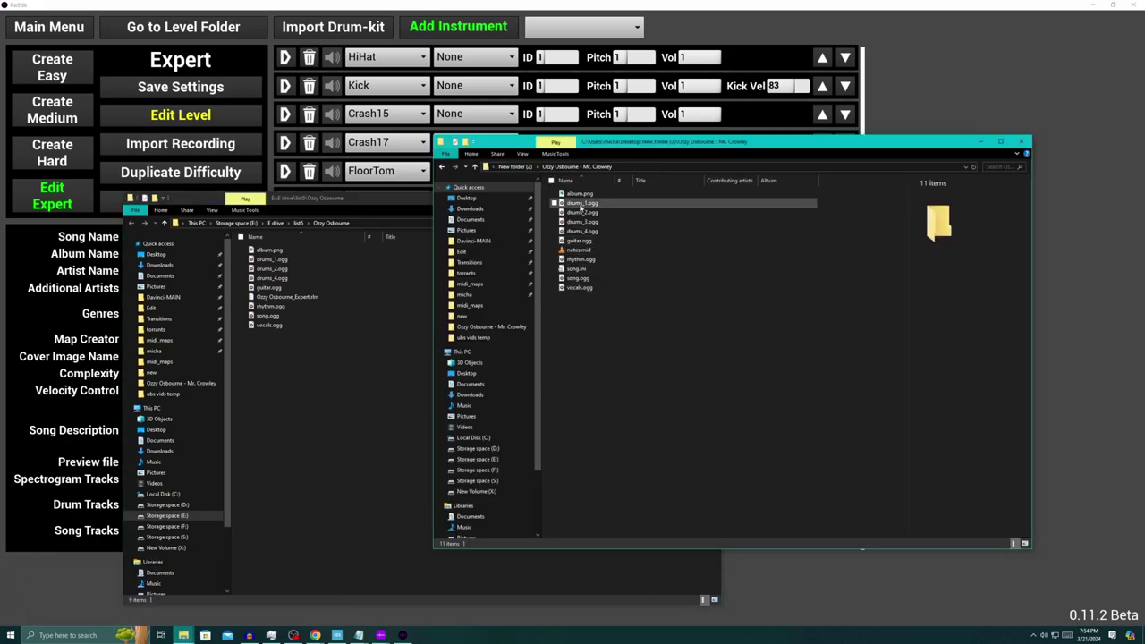
left_click_drag(614, 141, 632, 162)
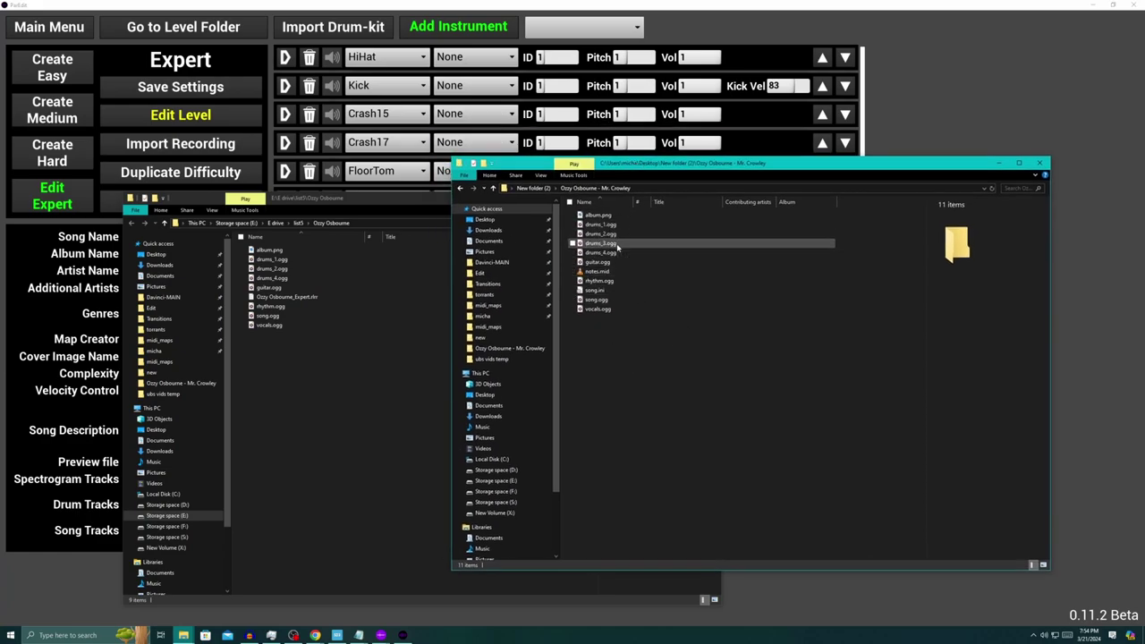
left_click(617, 244)
left_click_drag(615, 251, 404, 295)
left_click_drag(583, 201, 733, 185)
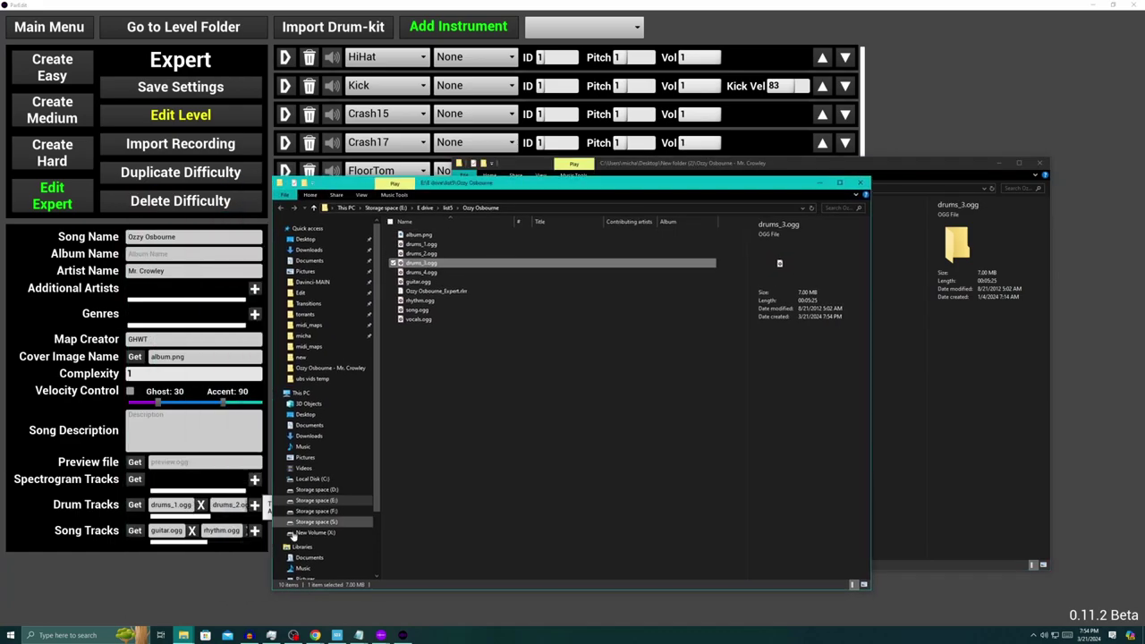
Return to the Paradiddle Companion App and review the order of the song and drum tracks on its Audio Tracks page
left_click(381, 636)
left_click(424, 572)
left_click_drag(557, 232, 556, 243)
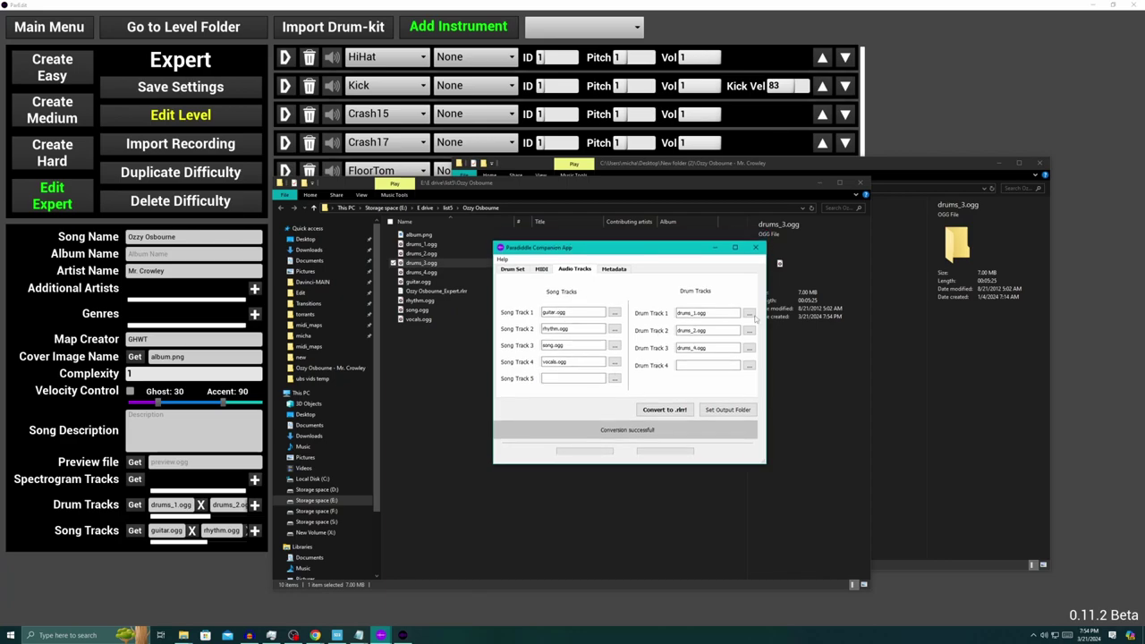
left_click_drag(586, 247, 551, 239)
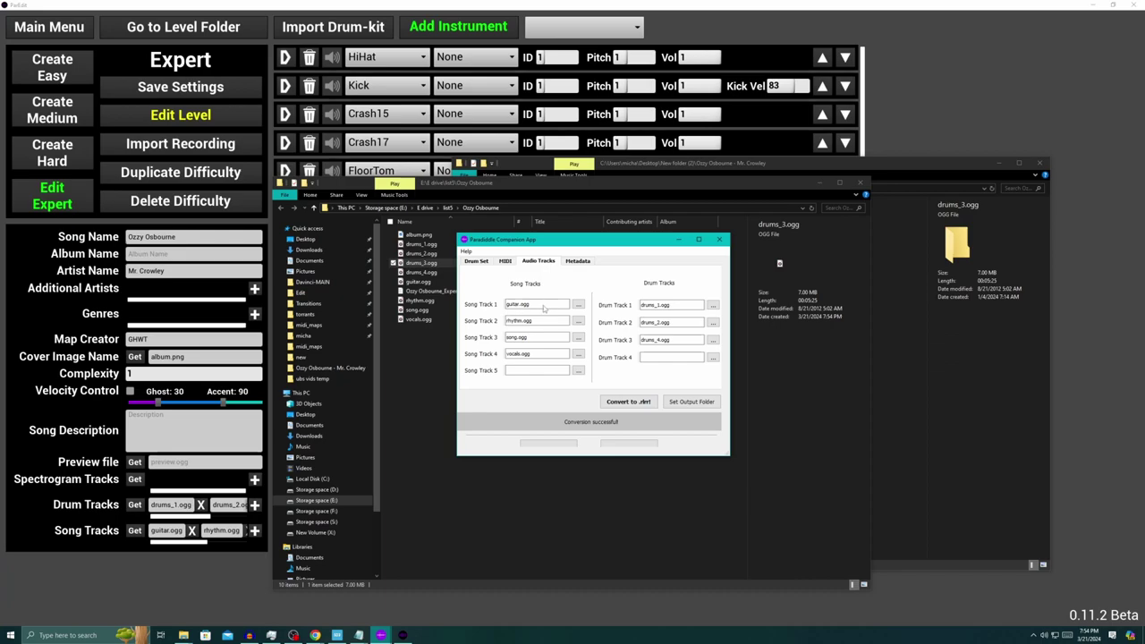
left_click_drag(561, 242, 595, 266)
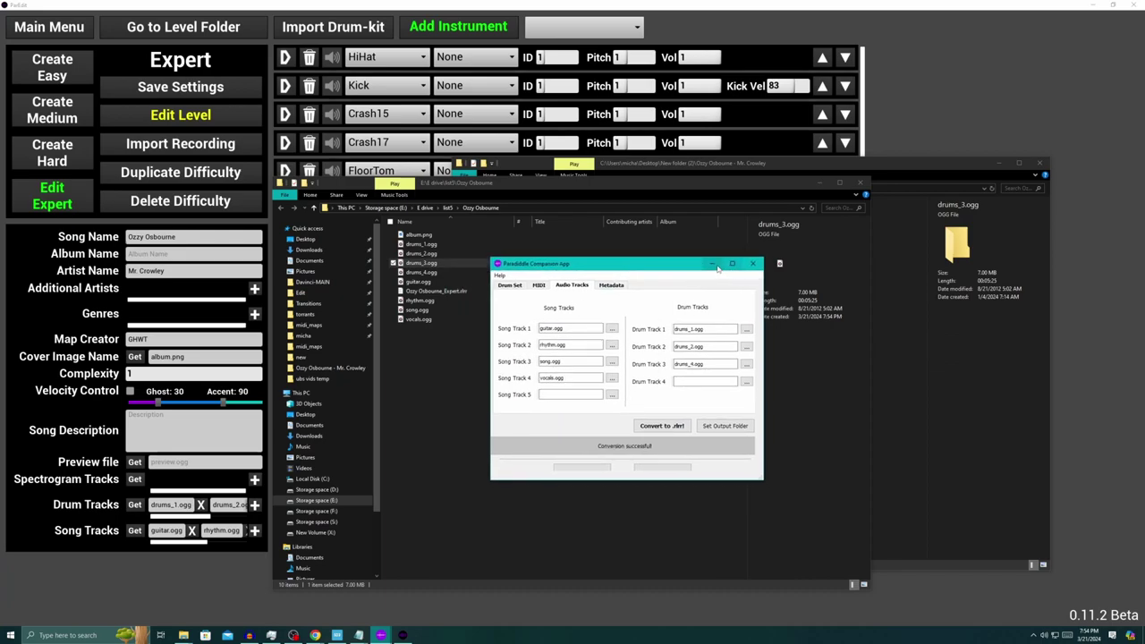
left_click(713, 264)
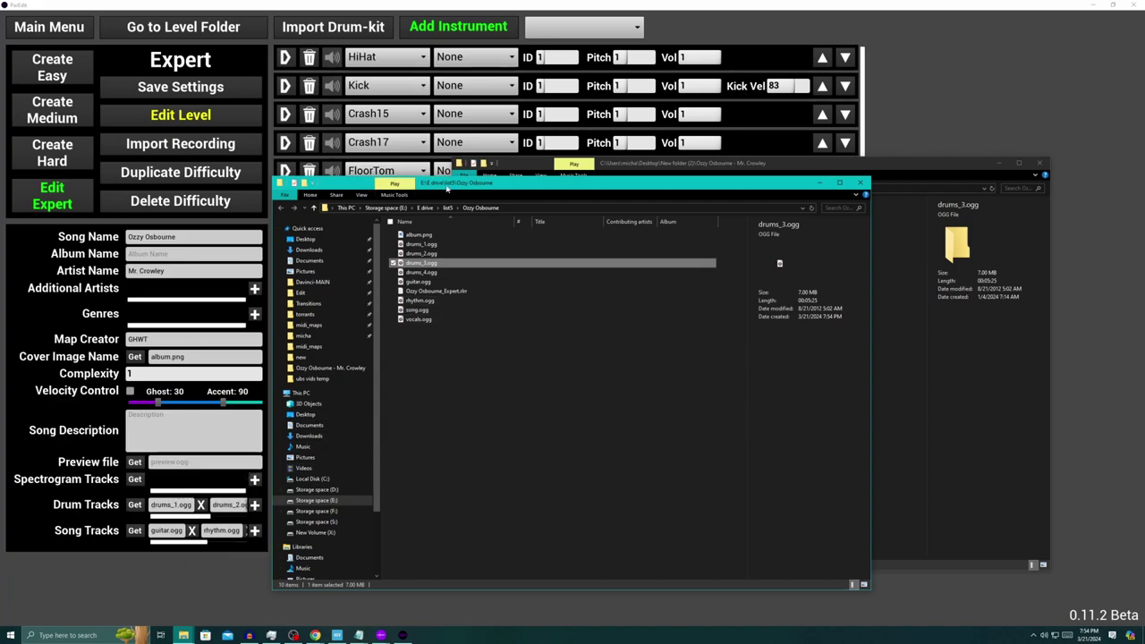
In ParEdit, add drums_1.ogg through drums_4.ogg as Spectrogram Tracks and reopen the Expert level for editing
left_click_drag(446, 189, 492, 177)
mouse_move(109, 380)
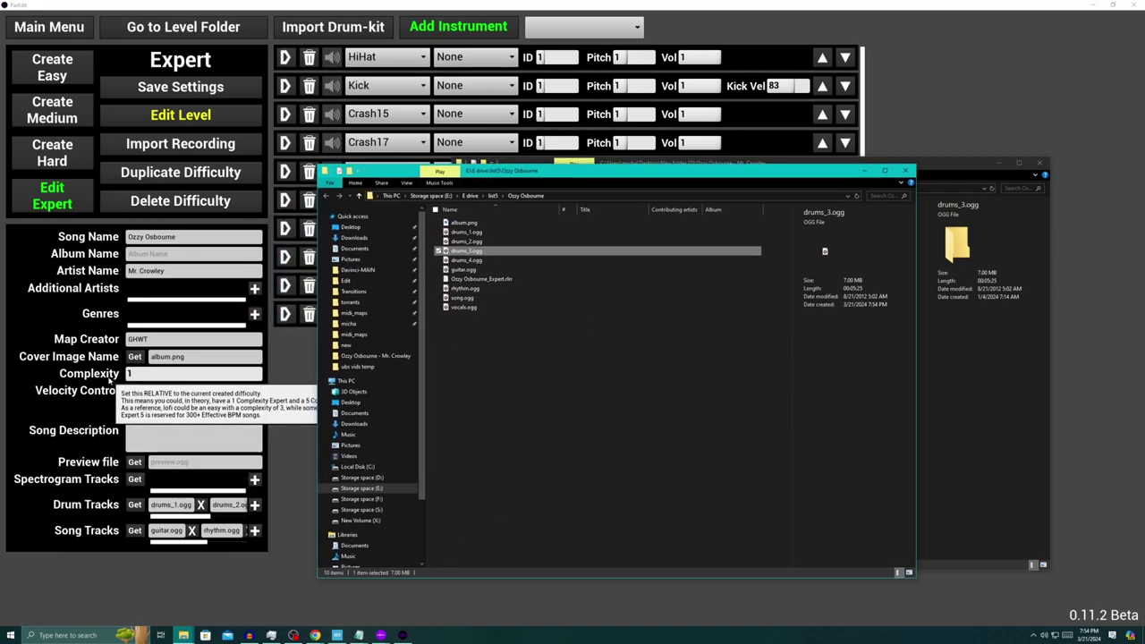
mouse_move(212, 518)
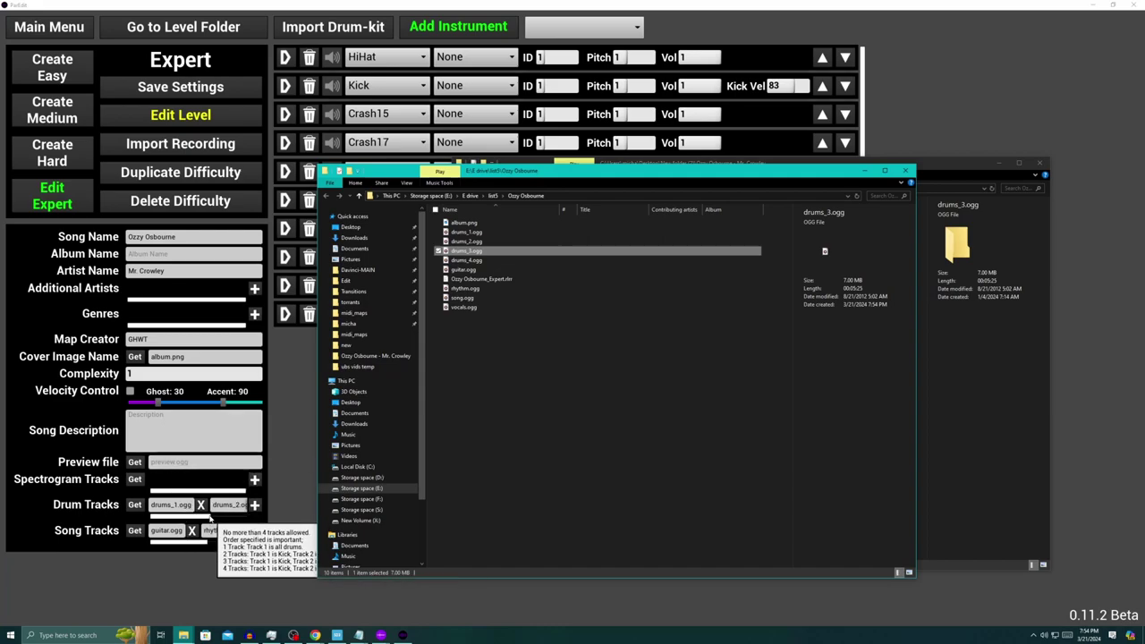
left_click(134, 480)
left_click_drag(125, 73, 273, 99)
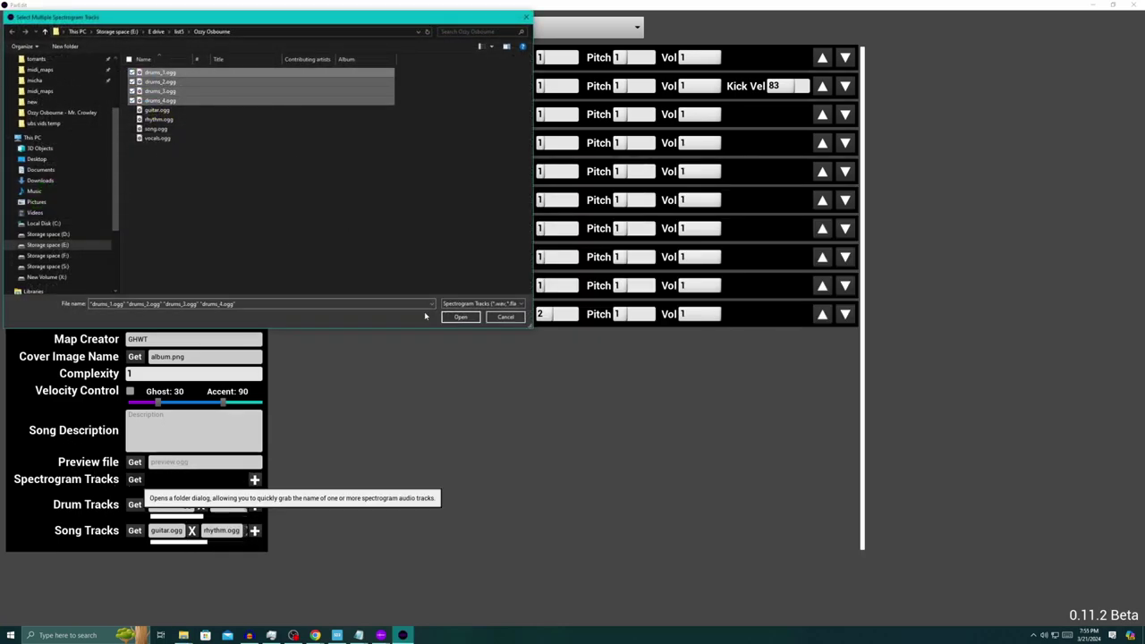
left_click(460, 318)
left_click(165, 120)
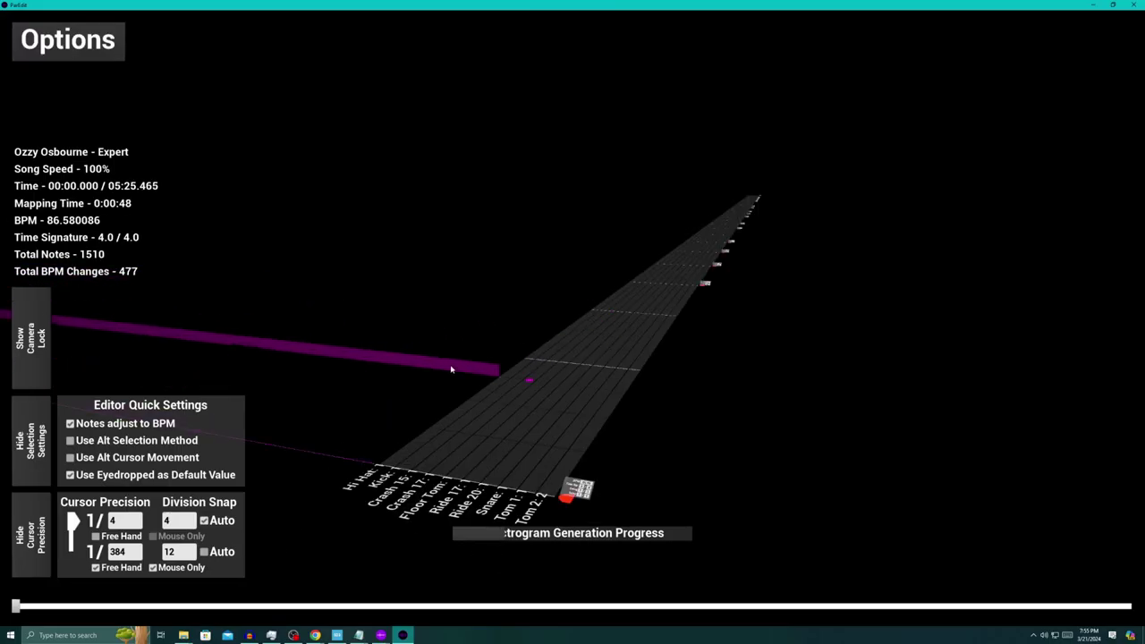
Jump to about 1:00 in the song and play the section to compare the notes with the drum spectrogram
left_click_drag(95, 605, 221, 619)
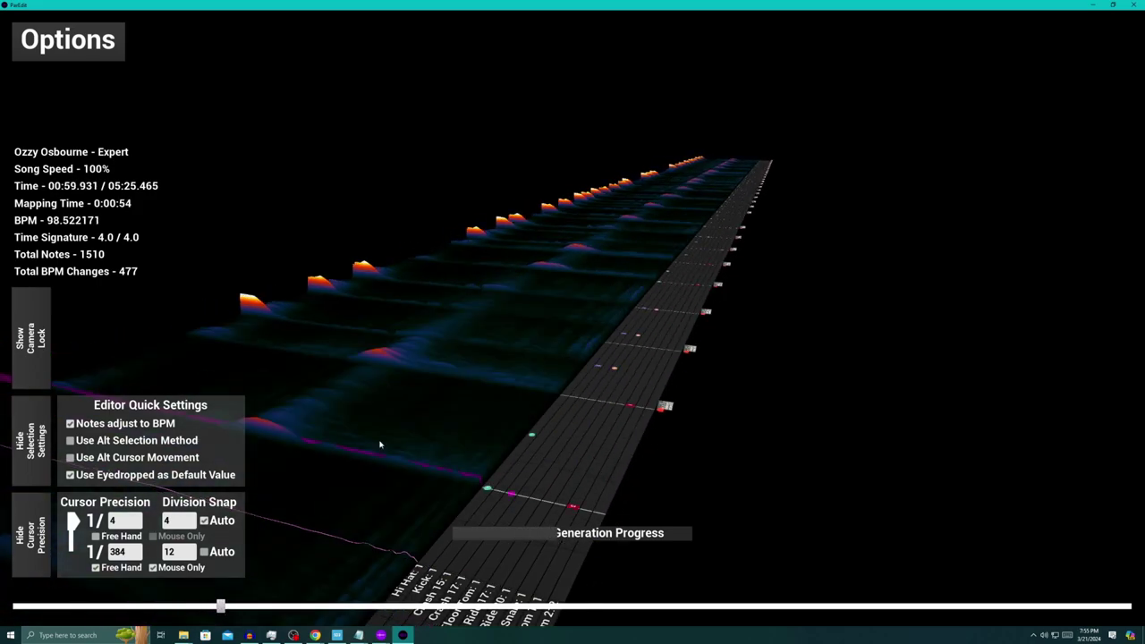
right_click(376, 445)
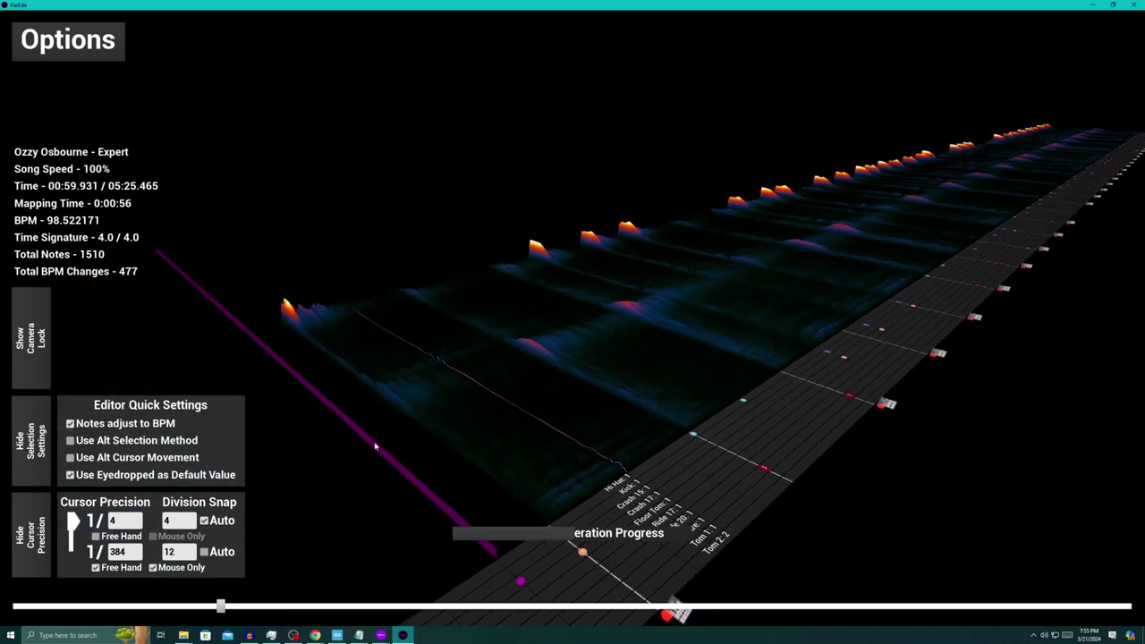
scroll(384, 388, "down", 2)
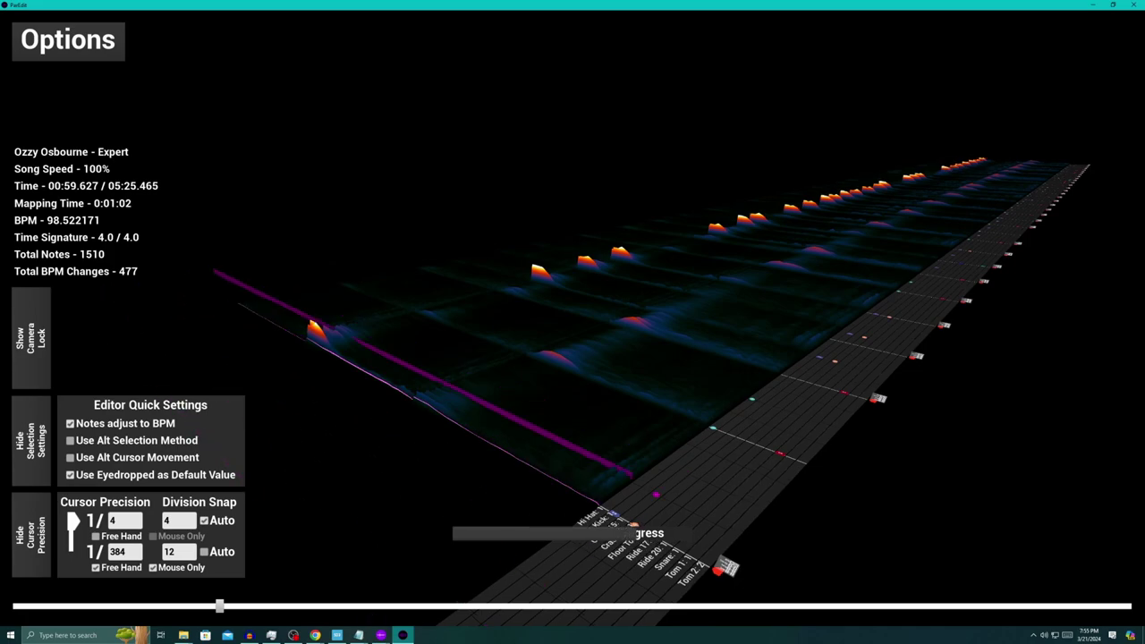
scroll(475, 301, "down", 1)
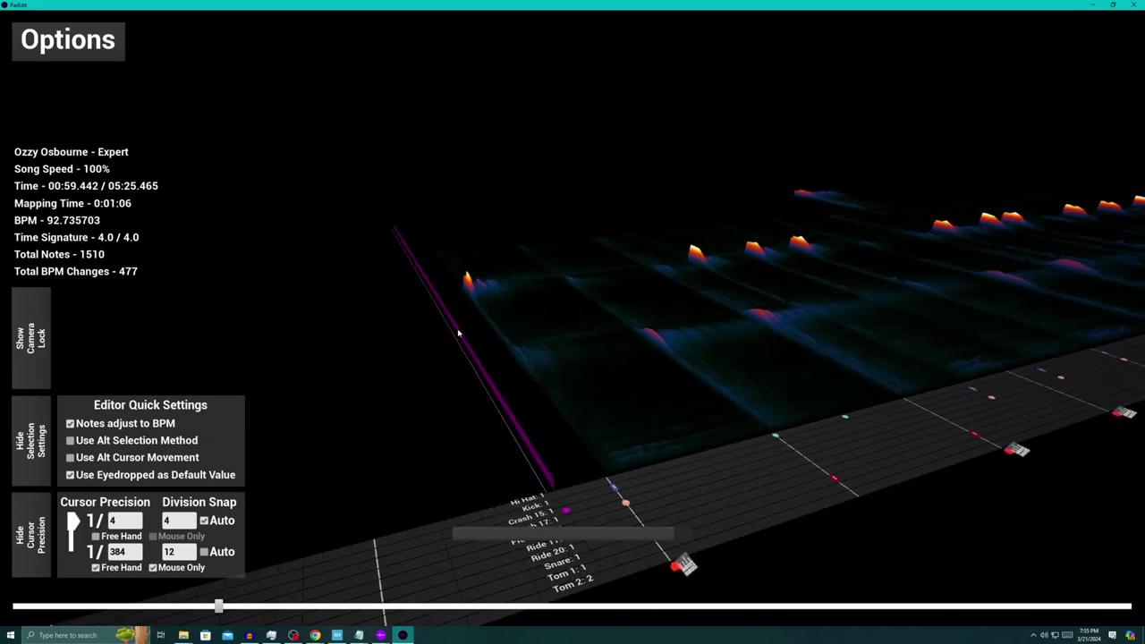
key("space")
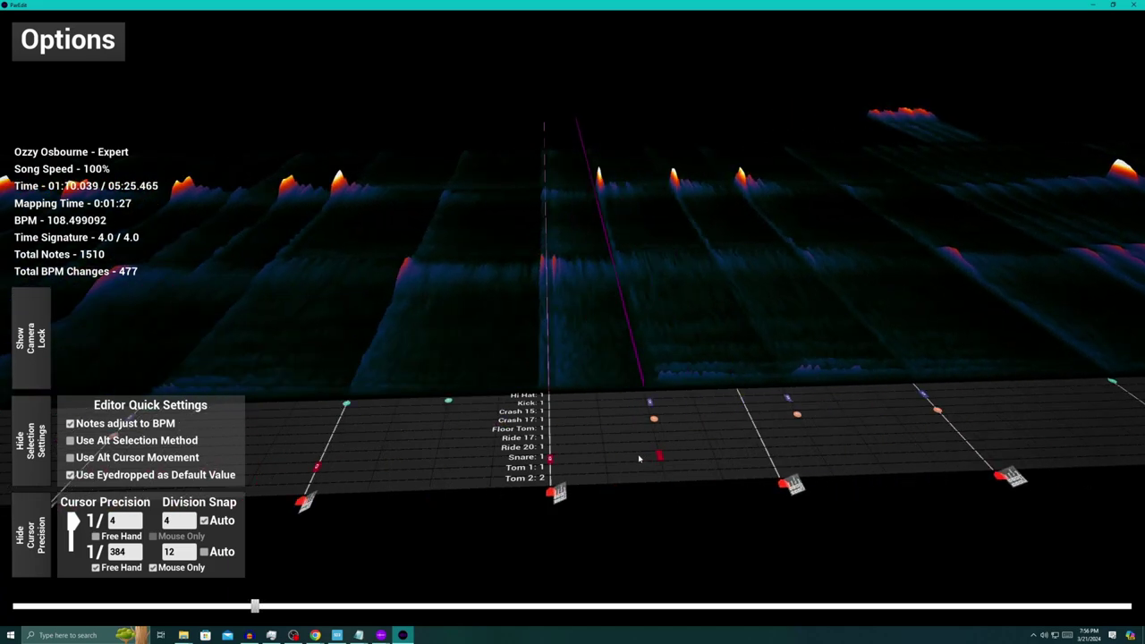
Examine the note alignment with the drum spectrogram peaks from about 1:10 to 1:32 in the song
scroll(639, 459, "down", 4)
scroll(617, 454, "up", 1)
scroll(477, 463, "up", 4)
scroll(476, 465, "down", 1)
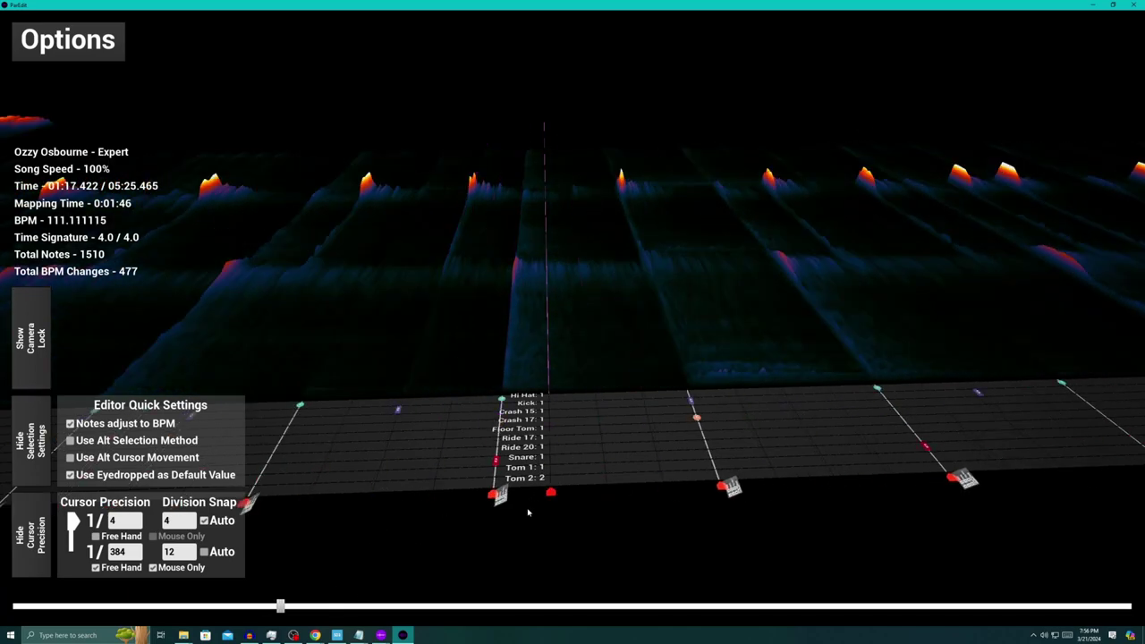
key("space")
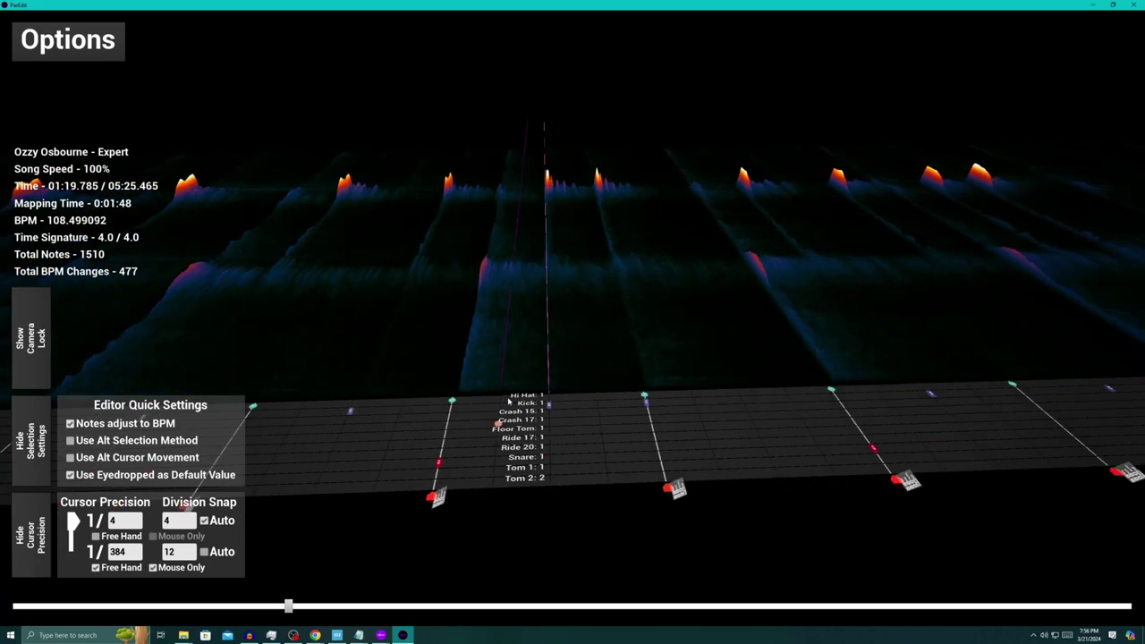
left_click(327, 606)
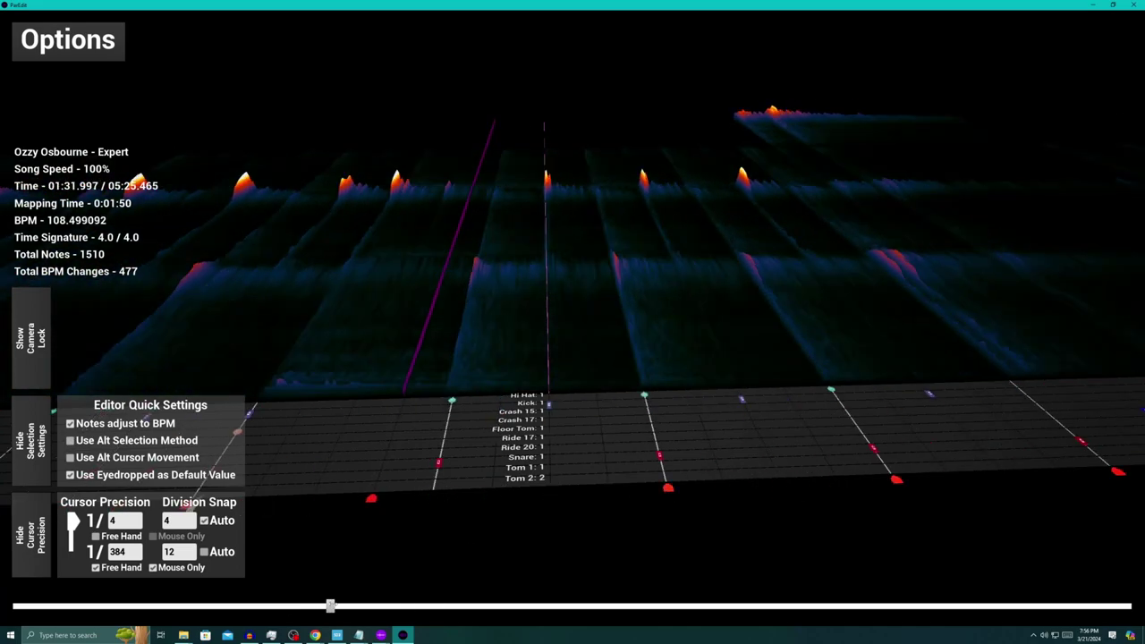
left_click_drag(384, 573, 422, 553)
scroll(347, 606, "up", 10)
scroll(350, 610, "down", 15)
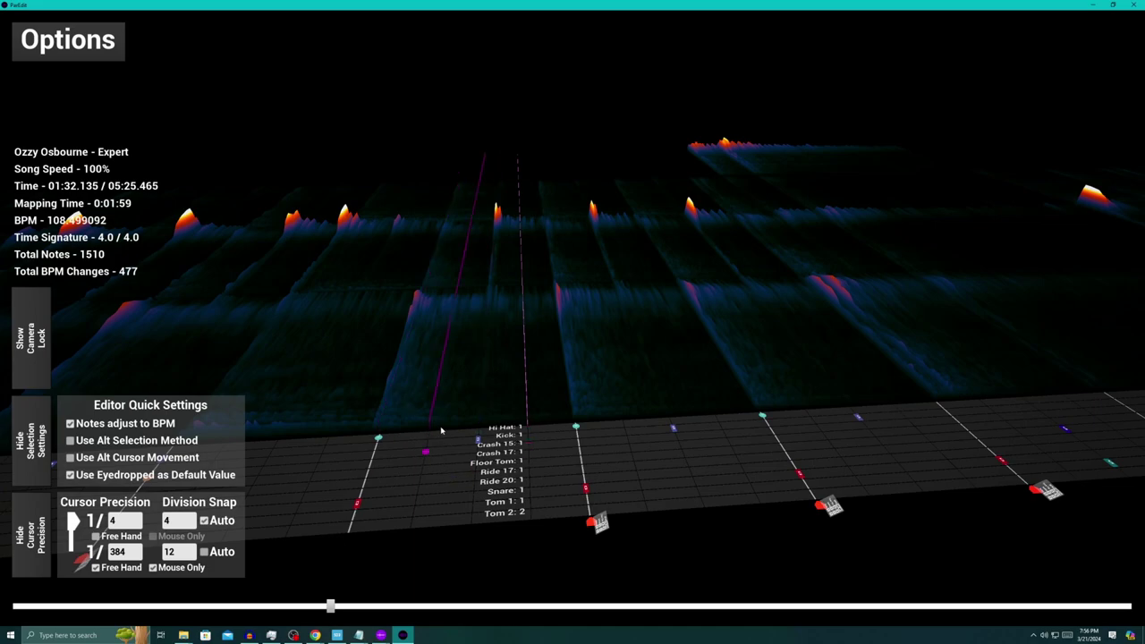
Around 2:11 in the song, delete the notes that do not match the drum spectrogram and place two notes in their place
left_click_drag(336, 605, 355, 606)
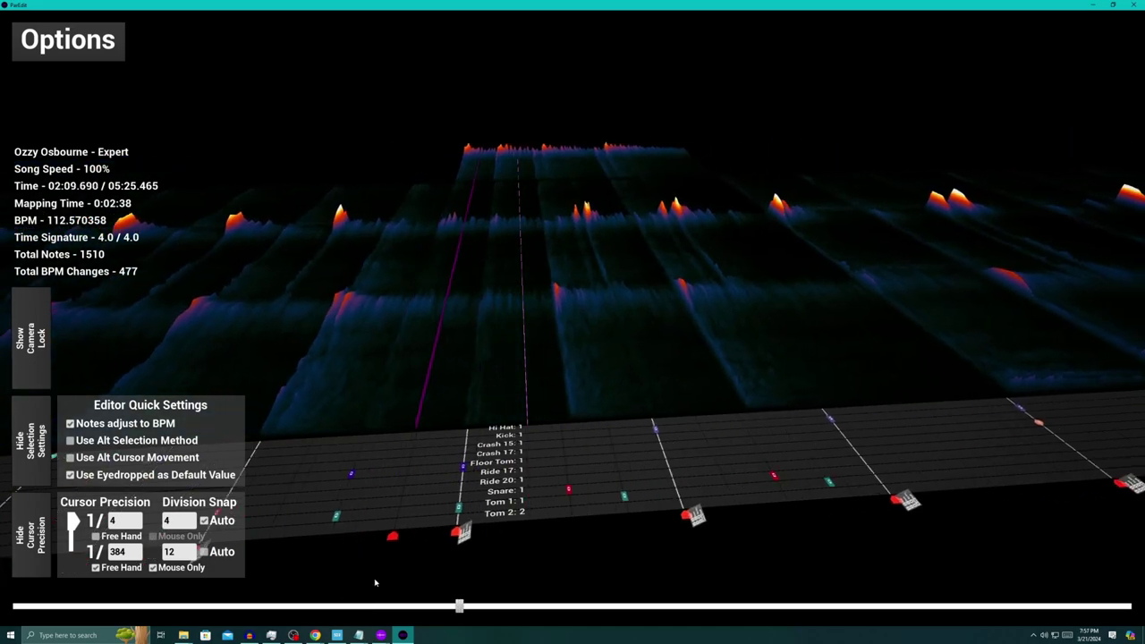
scroll(372, 582, "down", 5)
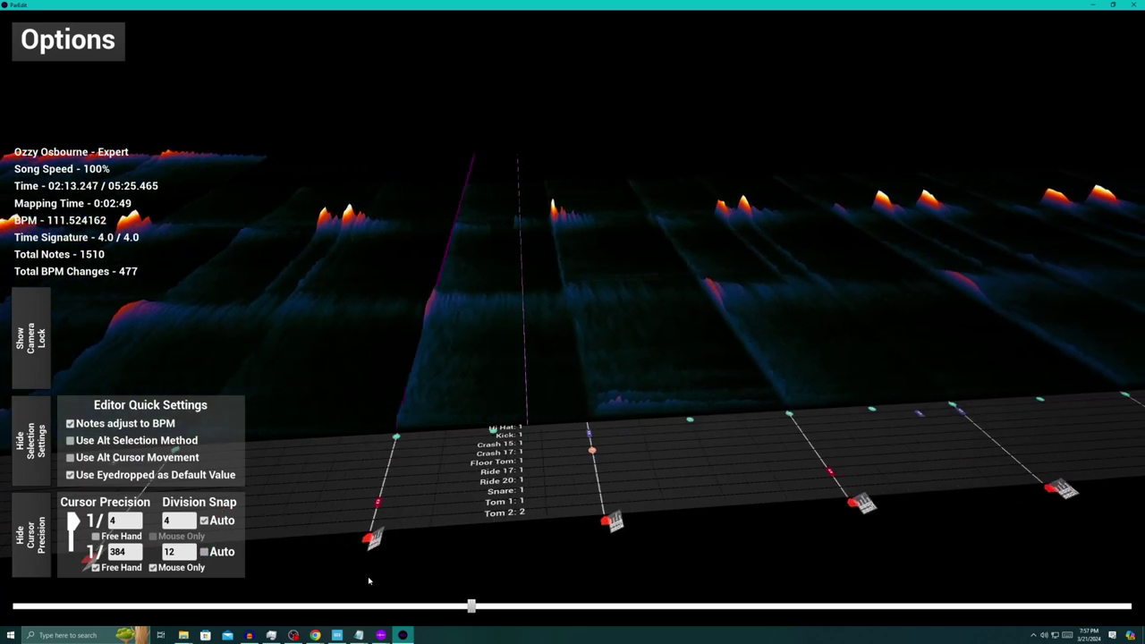
scroll(416, 498, "down", 3)
scroll(416, 498, "down", 6)
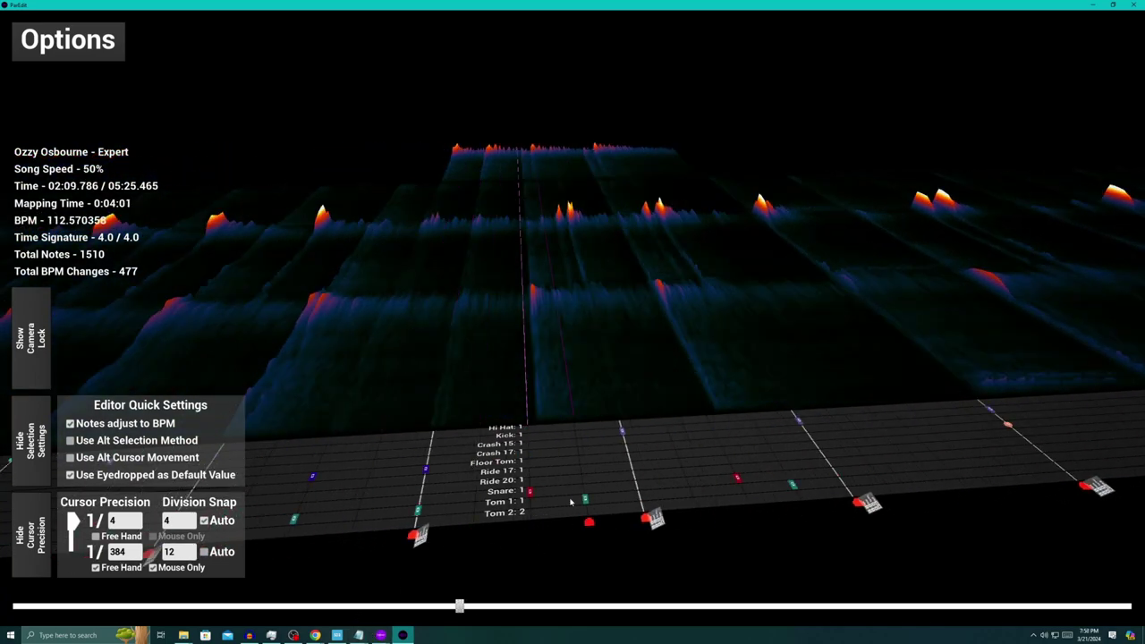
left_click_drag(576, 491, 610, 515)
key("Delete")
left_click(576, 452)
left_click(598, 460, "shift")
scroll(597, 461, "up", 1)
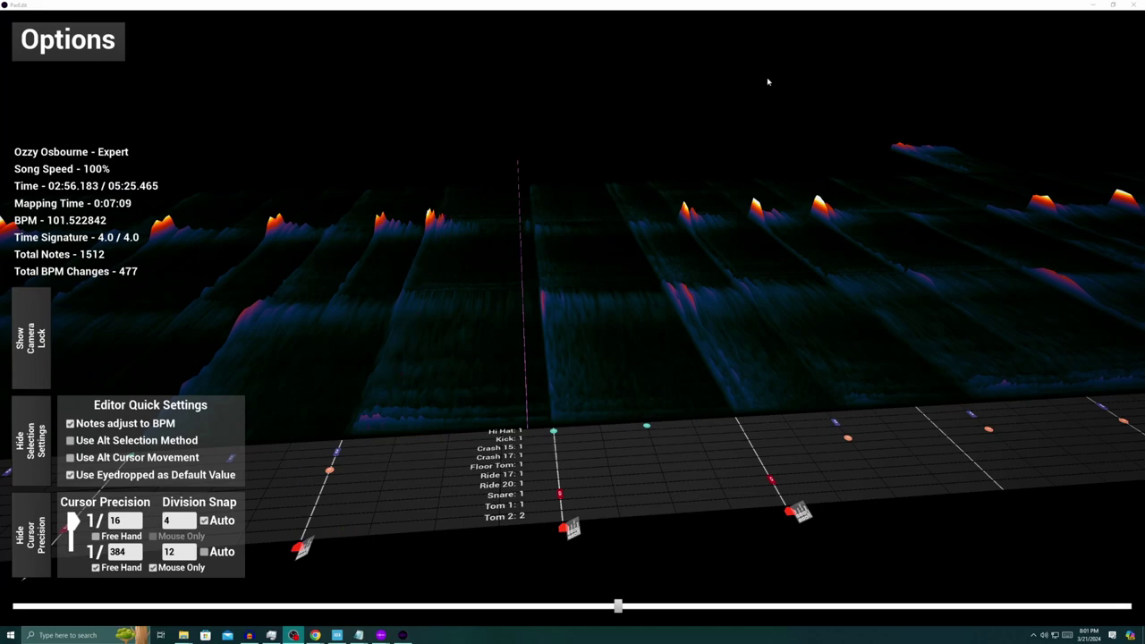
Switch to the Paradiddle Companion App, set the MIDI difficulty to Hard and convert the song to .rlrr
left_click(972, 7)
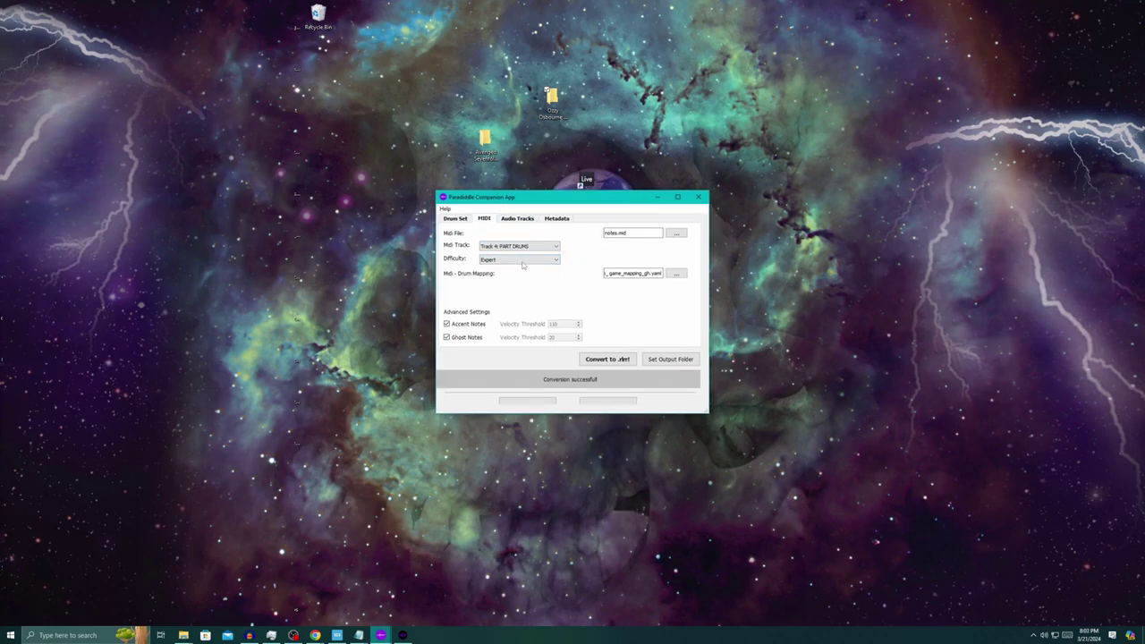
left_click(522, 261)
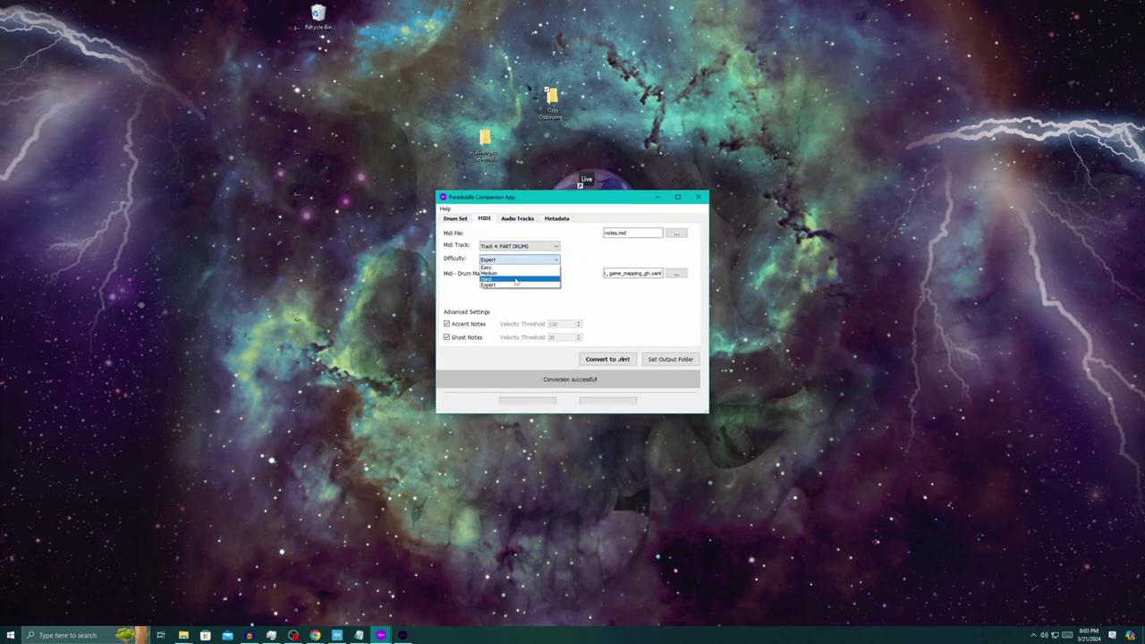
left_click(515, 280)
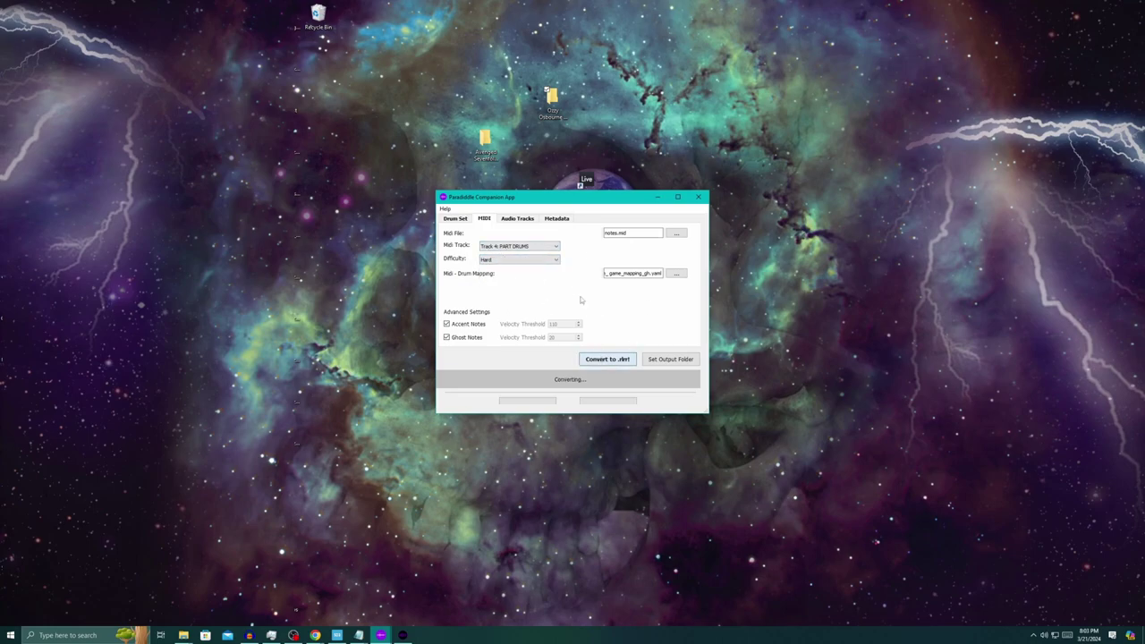
Set the MIDI difficulty to Medium and convert that version of the song to .rlrr
left_click(550, 260)
left_click(523, 273)
left_click(600, 360)
left_click_drag(553, 201, 581, 136)
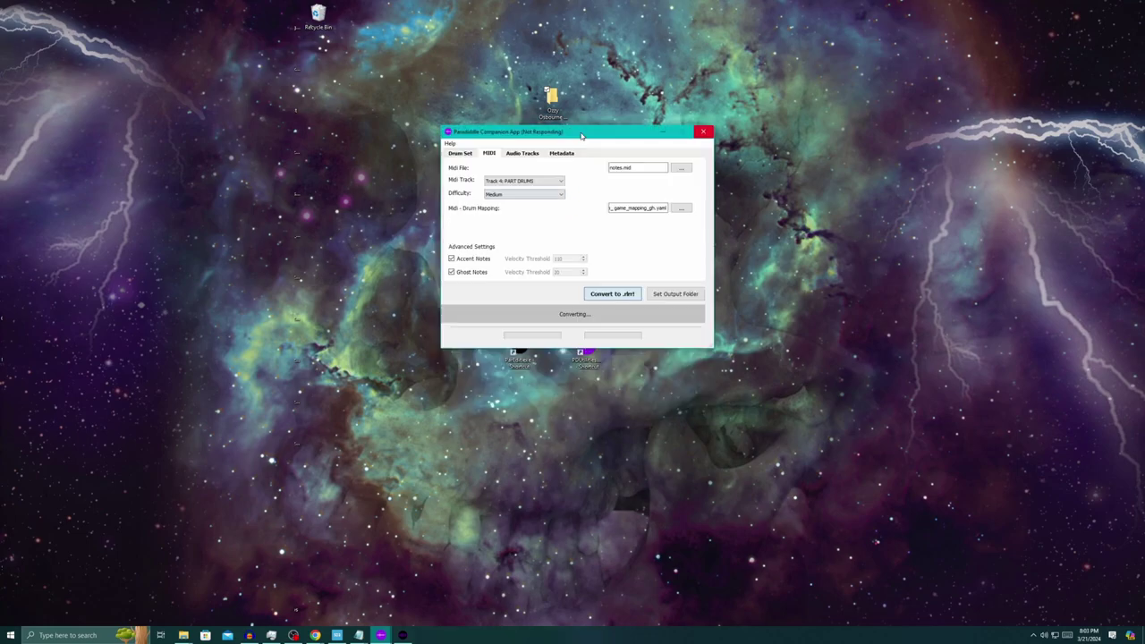